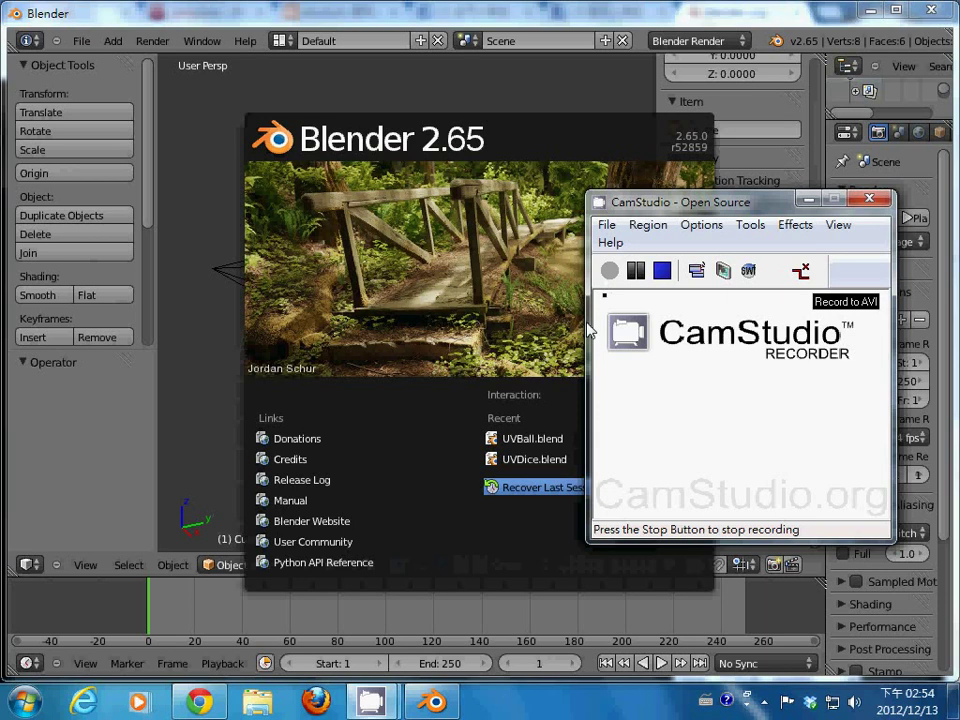
Dismiss the splash screen and hide both viewport sidebars with N and T
left_click(805, 199)
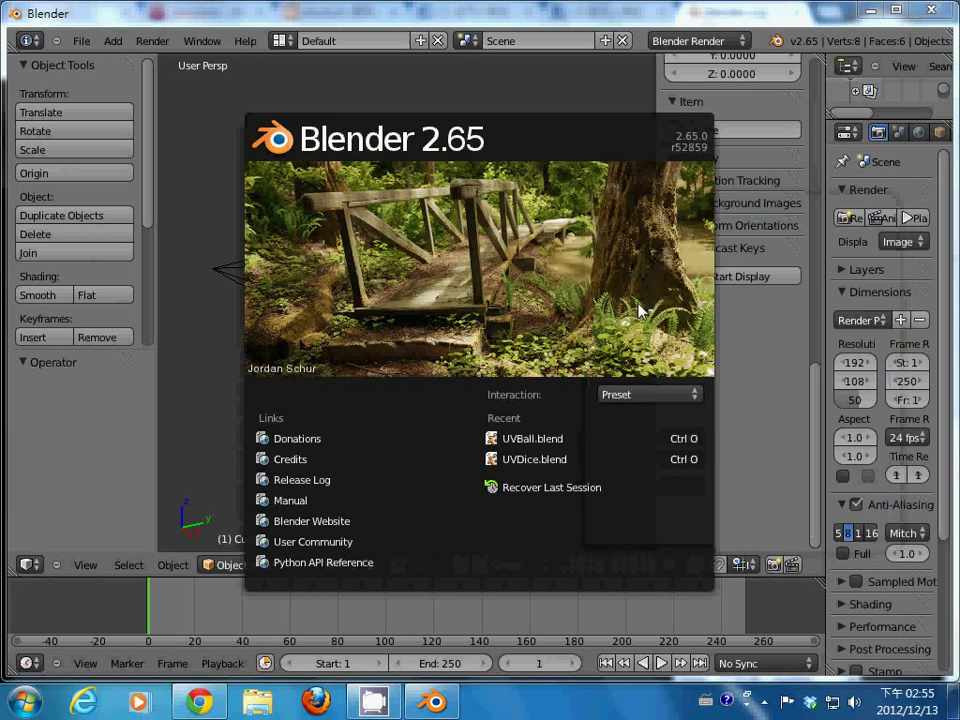
left_click(779, 400)
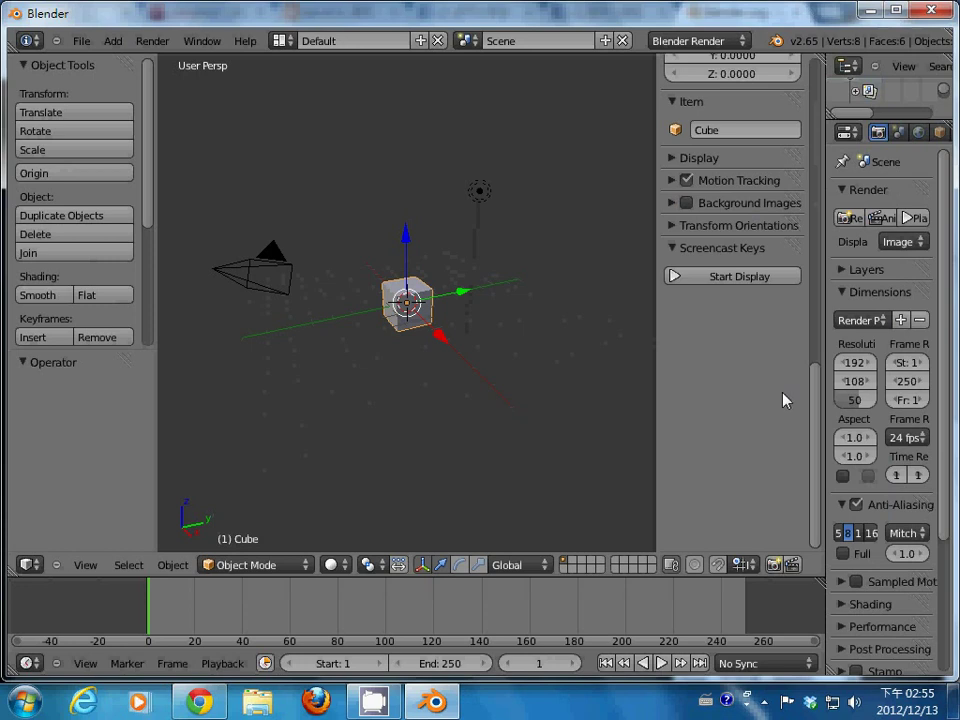
key("n")
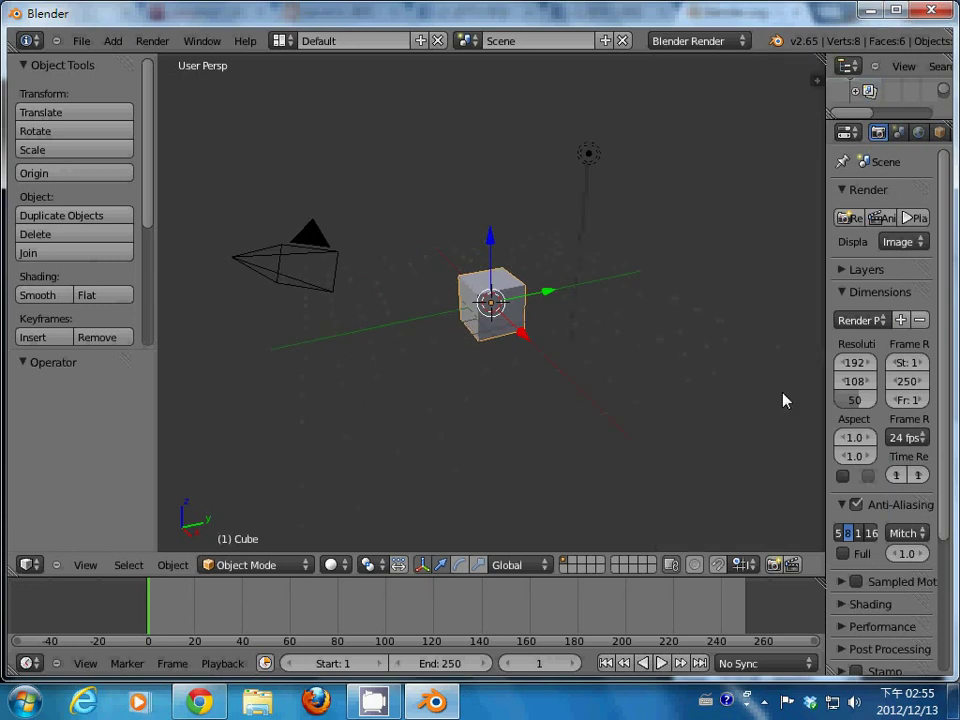
key("t")
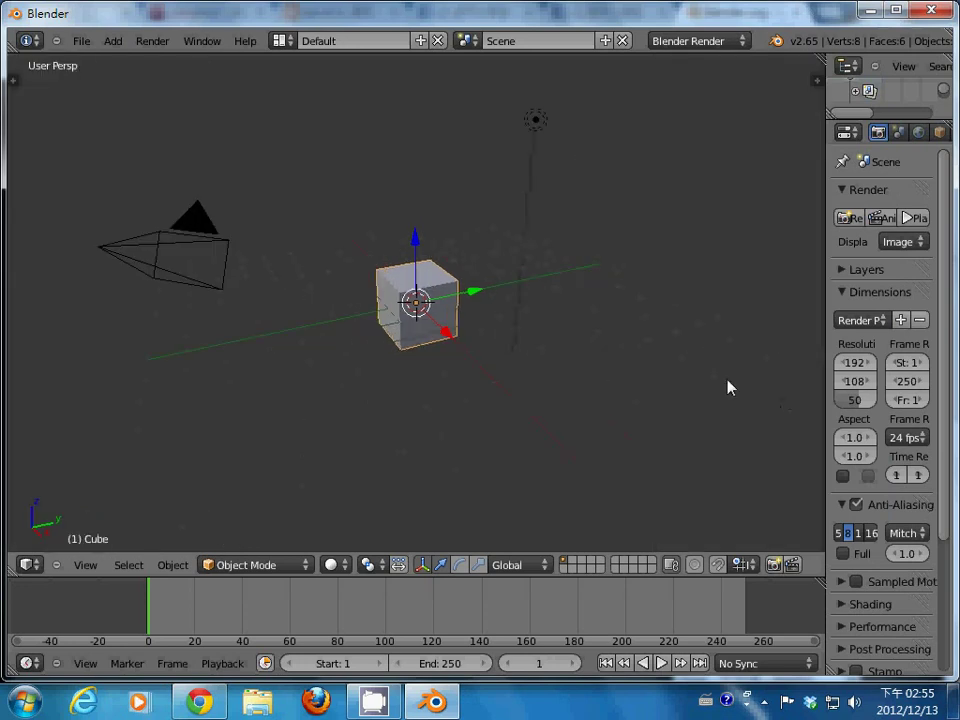
Widen the Properties editor by moving its border to the left
scroll(623, 424, "up", 1)
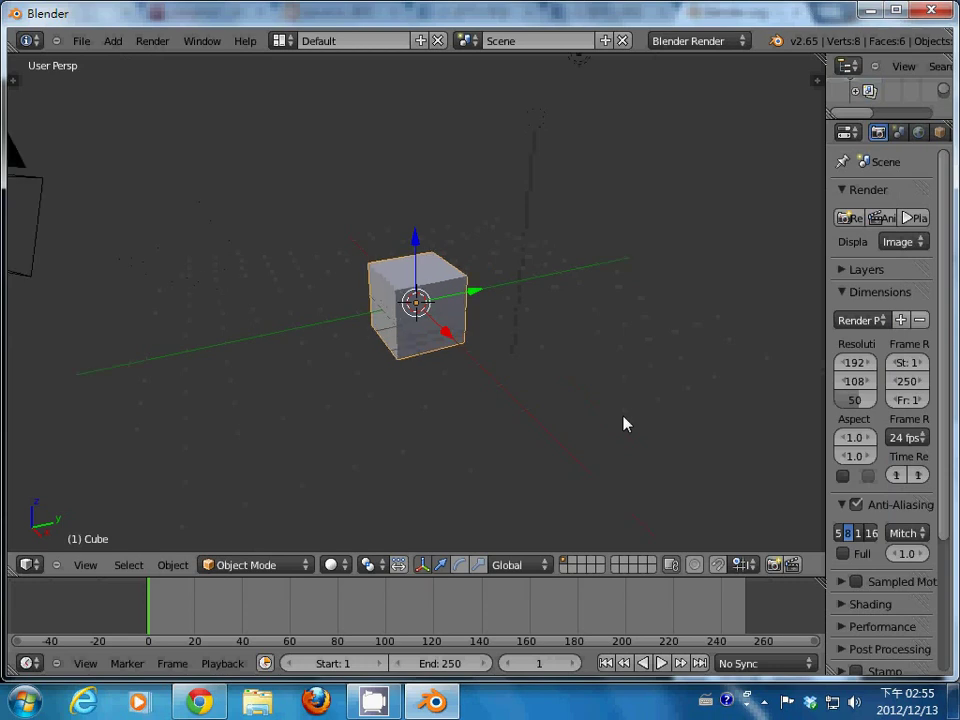
scroll(623, 424, "down", 3)
scroll(623, 424, "up", 1)
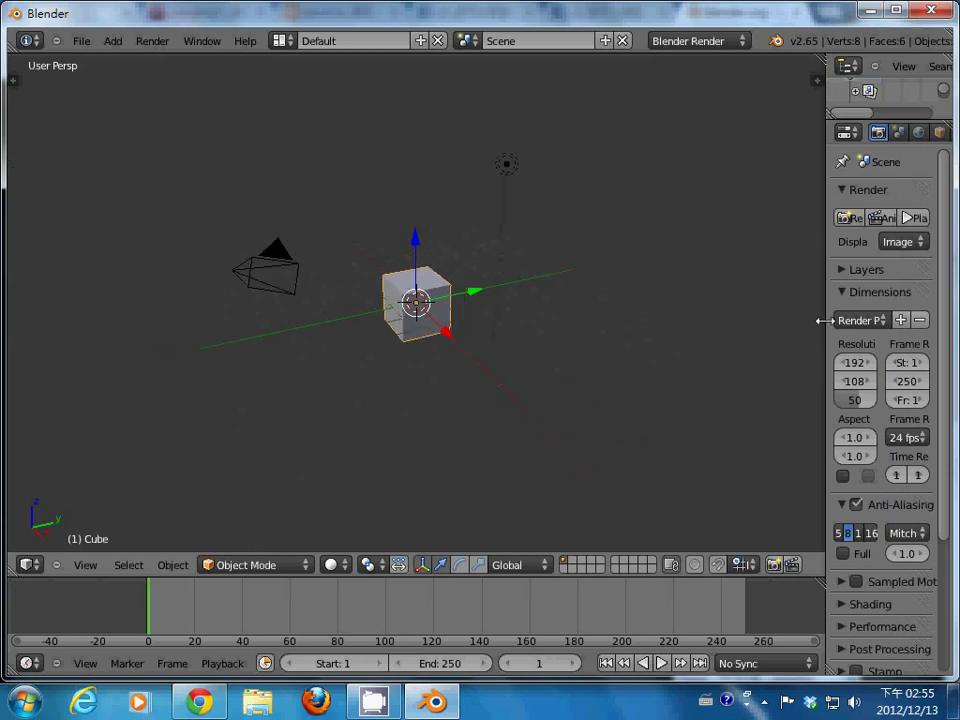
left_click_drag(827, 322, 647, 321)
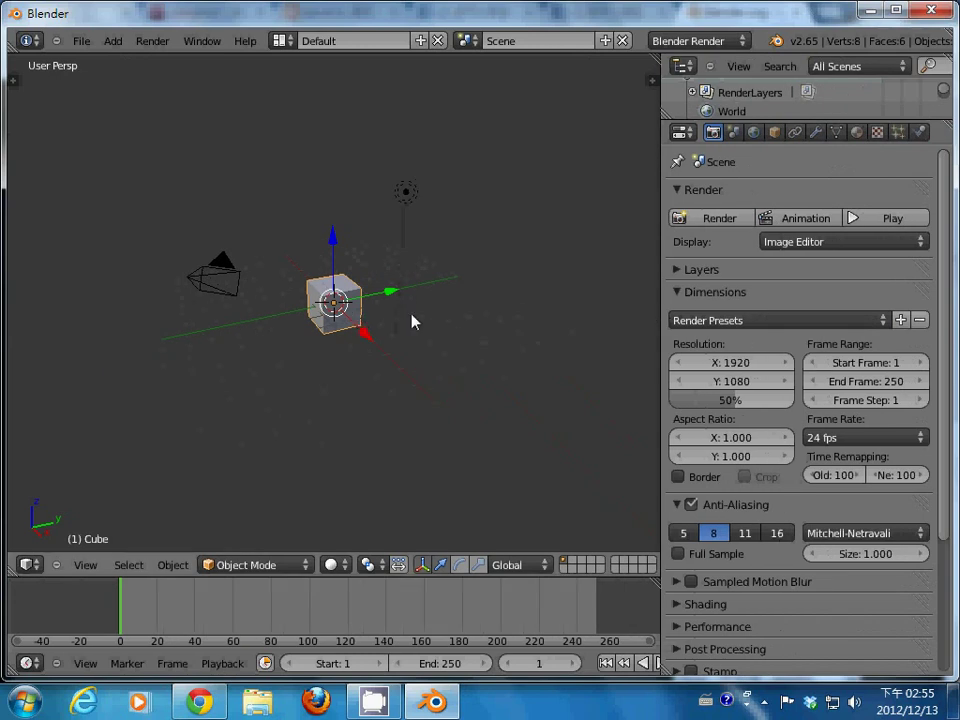
Add a Subdivision Surface modifier to the cube with View subdivisions at 2
left_click(815, 135)
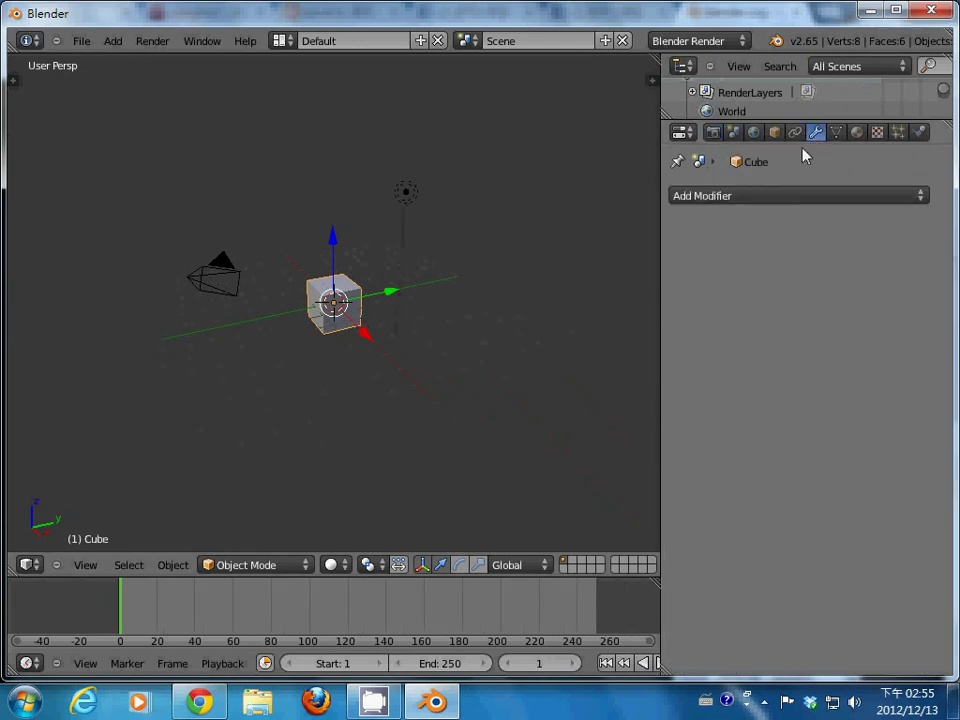
left_click(798, 196)
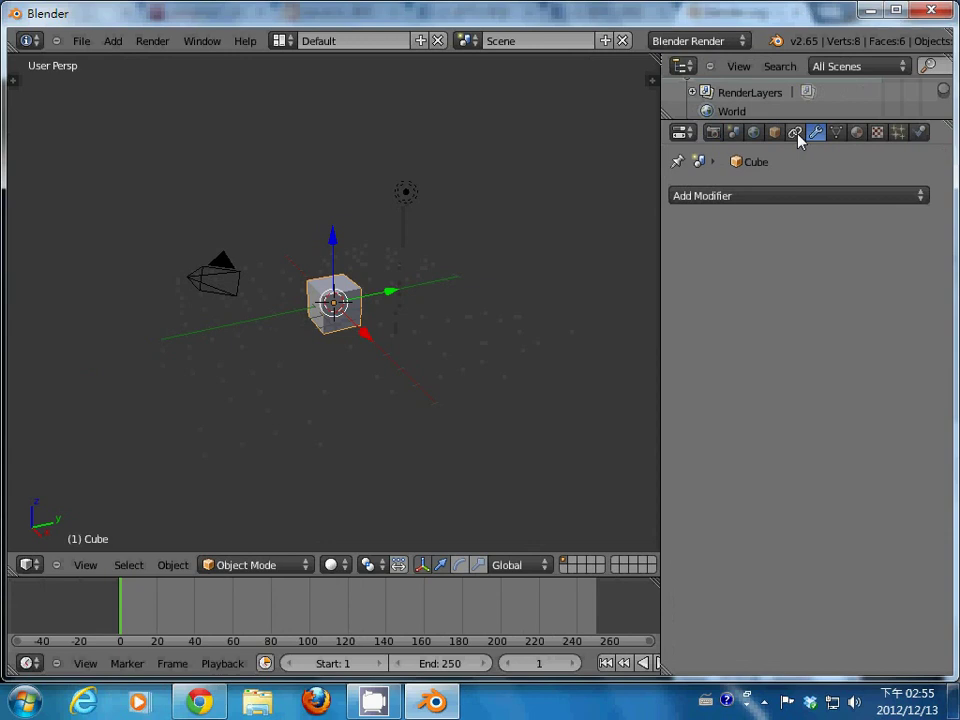
left_click(797, 135)
left_click(816, 135)
left_click(814, 197)
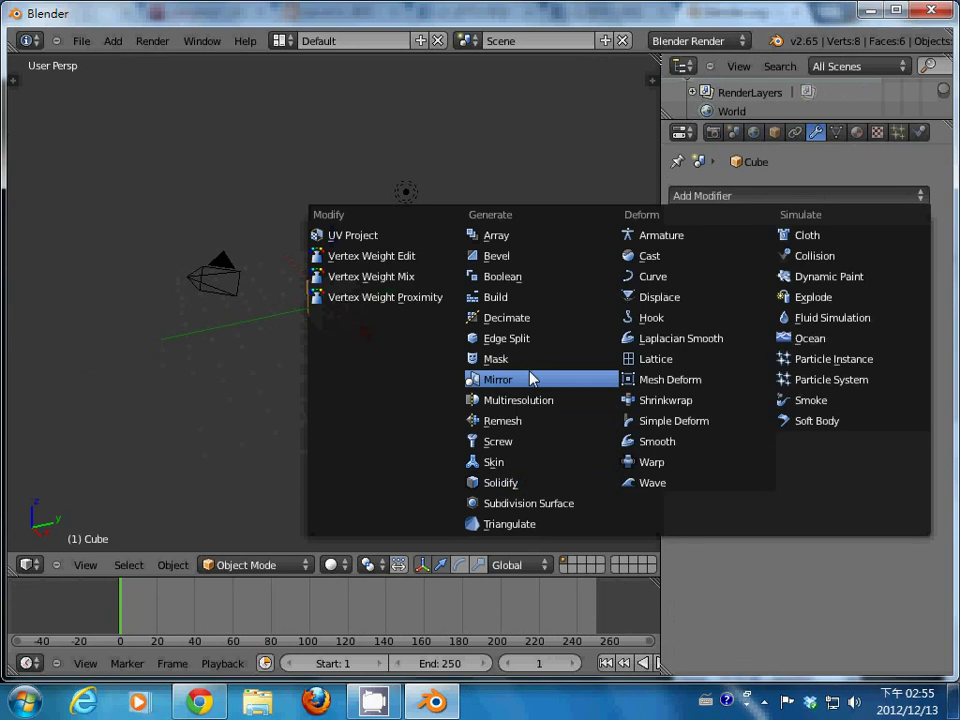
left_click(570, 512)
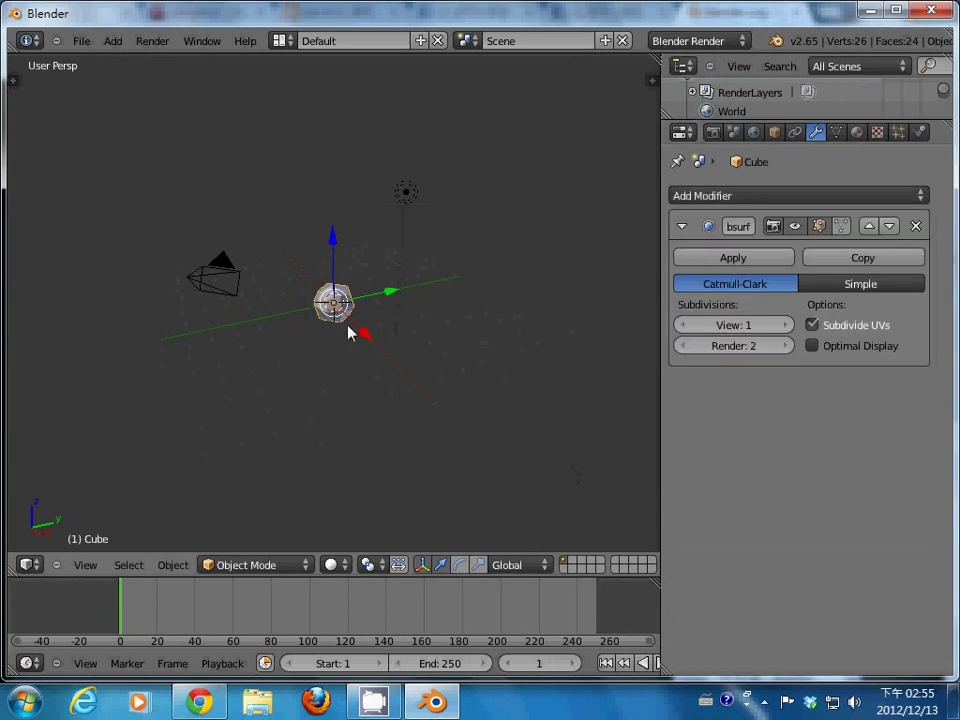
left_click(786, 325)
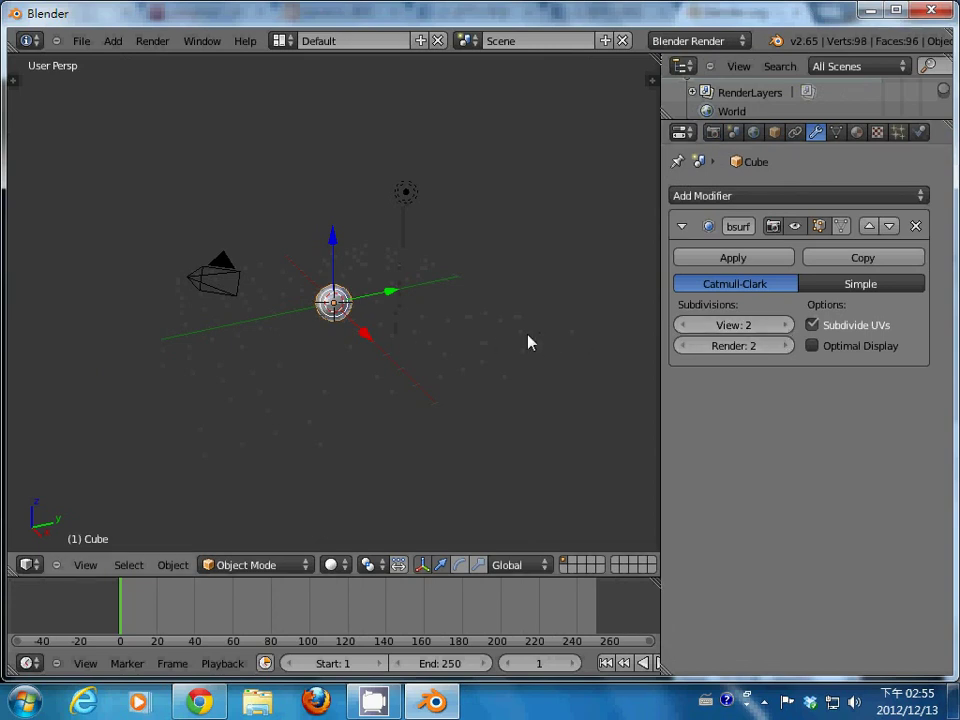
scroll(530, 342, "up", 5)
scroll(530, 342, "up", 4)
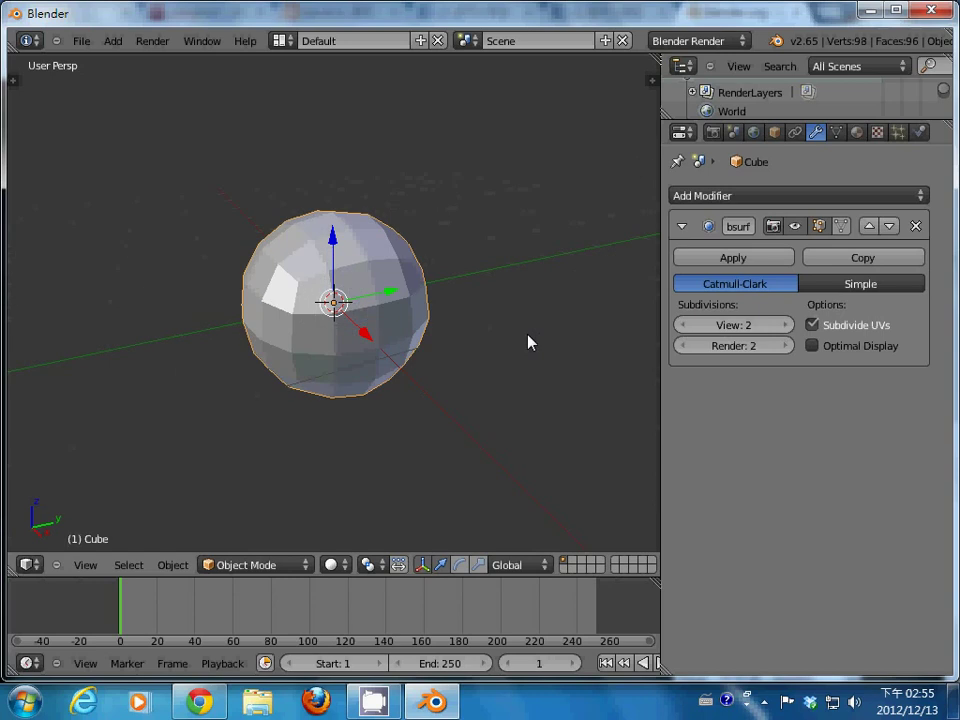
scroll(379, 472, "up", 2)
Shade the ball smooth from the Tool Shelf
key("t")
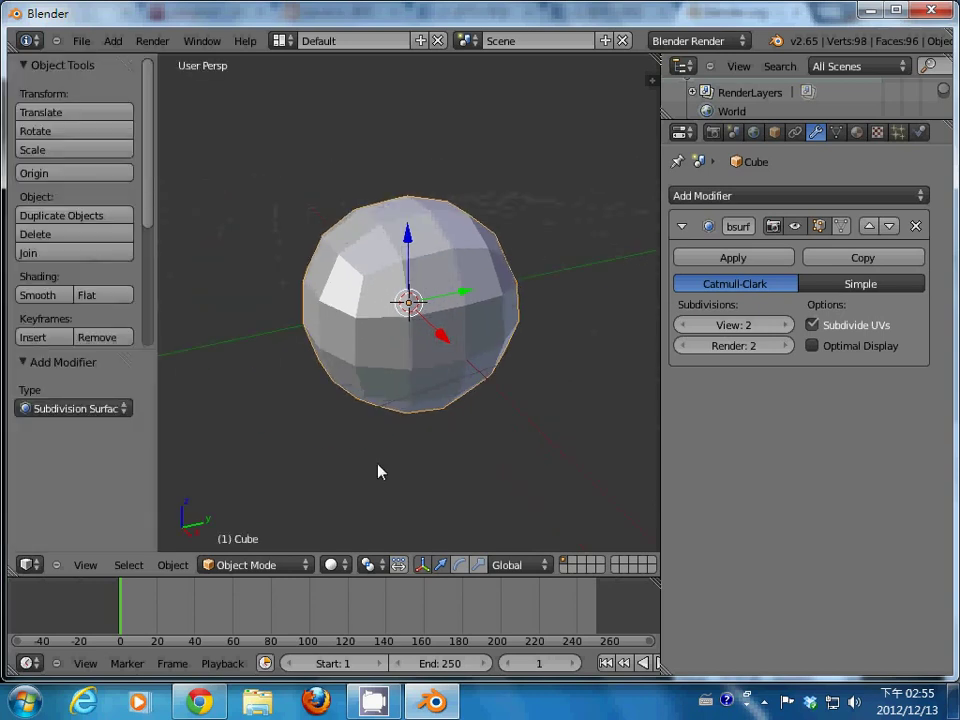
left_click_drag(148, 198, 150, 268)
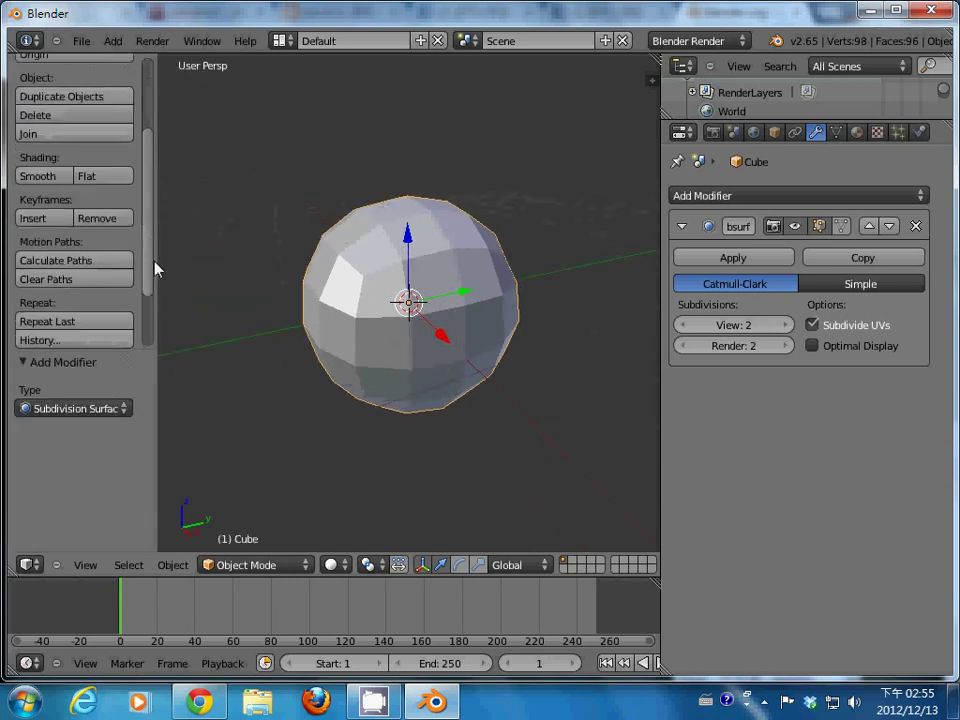
left_click(38, 176)
scroll(580, 466, "up", 2)
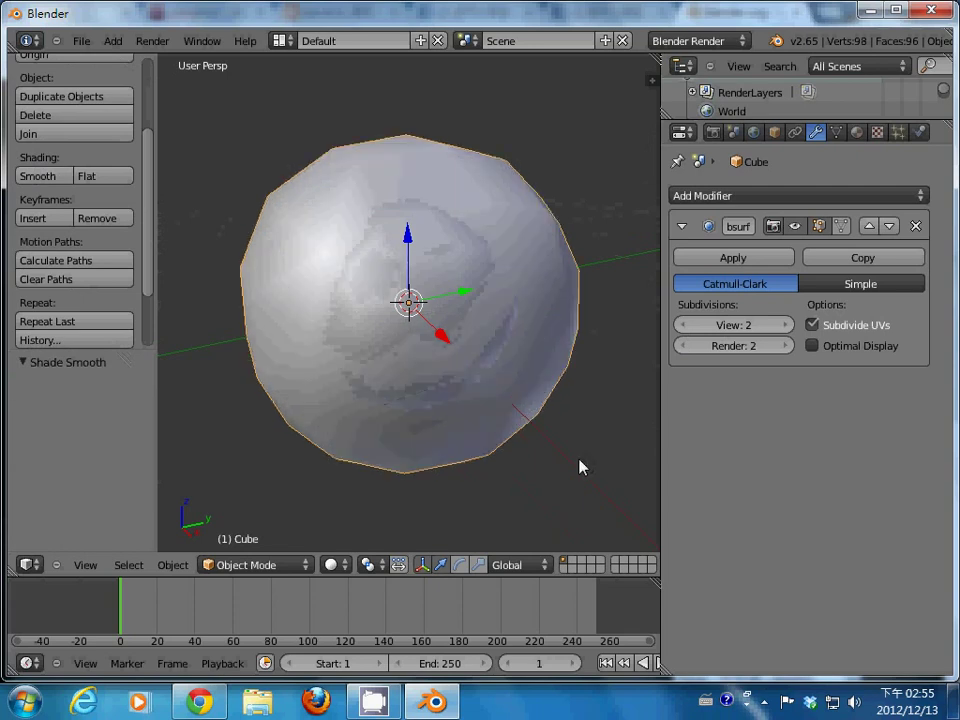
scroll(580, 466, "down", 3)
scroll(580, 466, "up", 2)
scroll(580, 466, "down", 2)
scroll(580, 466, "up", 1)
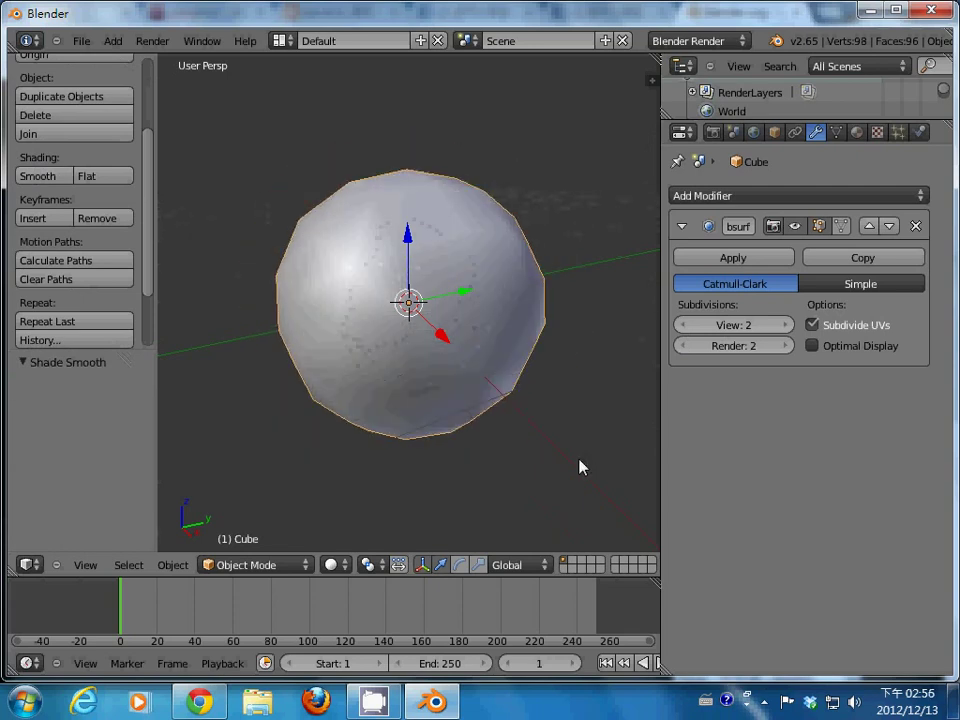
scroll(580, 466, "down", 1)
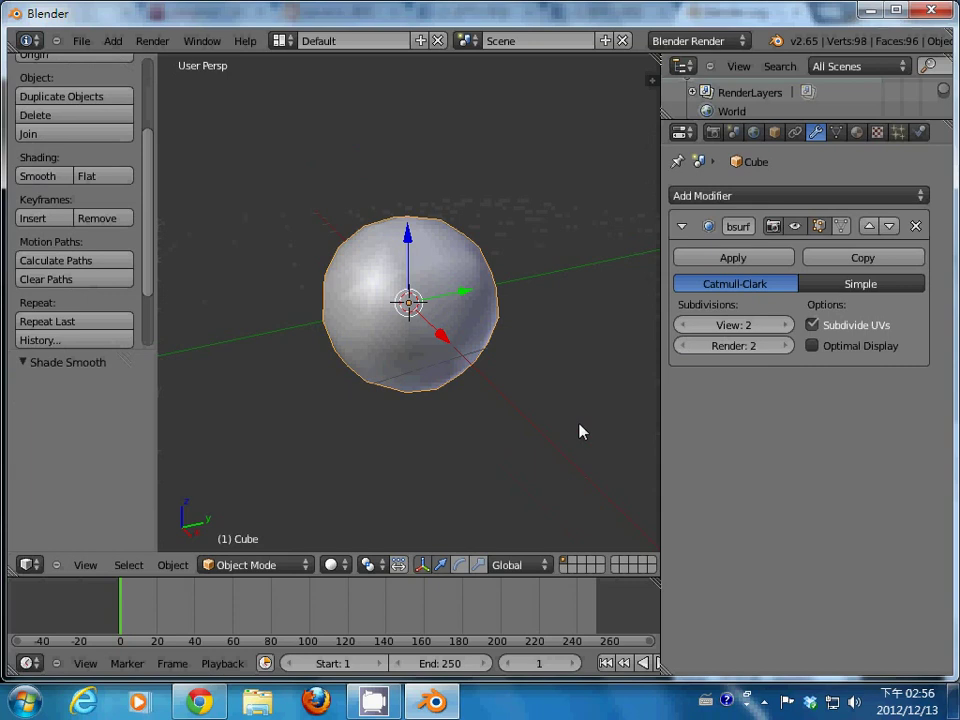
Apply the Subdivision Surface modifier permanently to the ball's mesh
left_click(765, 260)
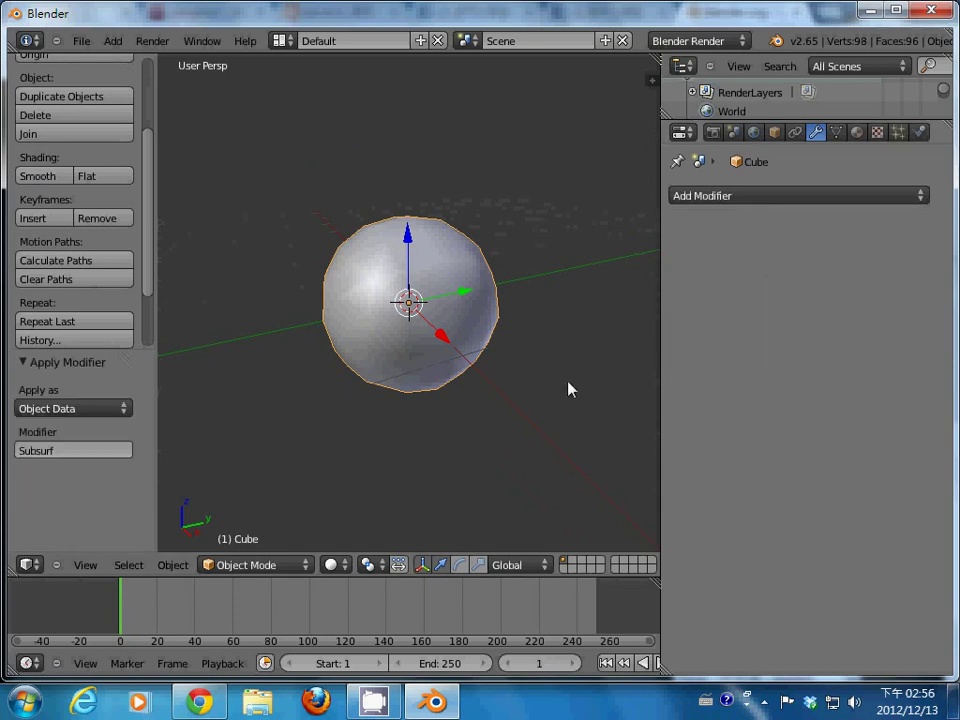
scroll(584, 416, "up", 3)
scroll(584, 420, "up", 2)
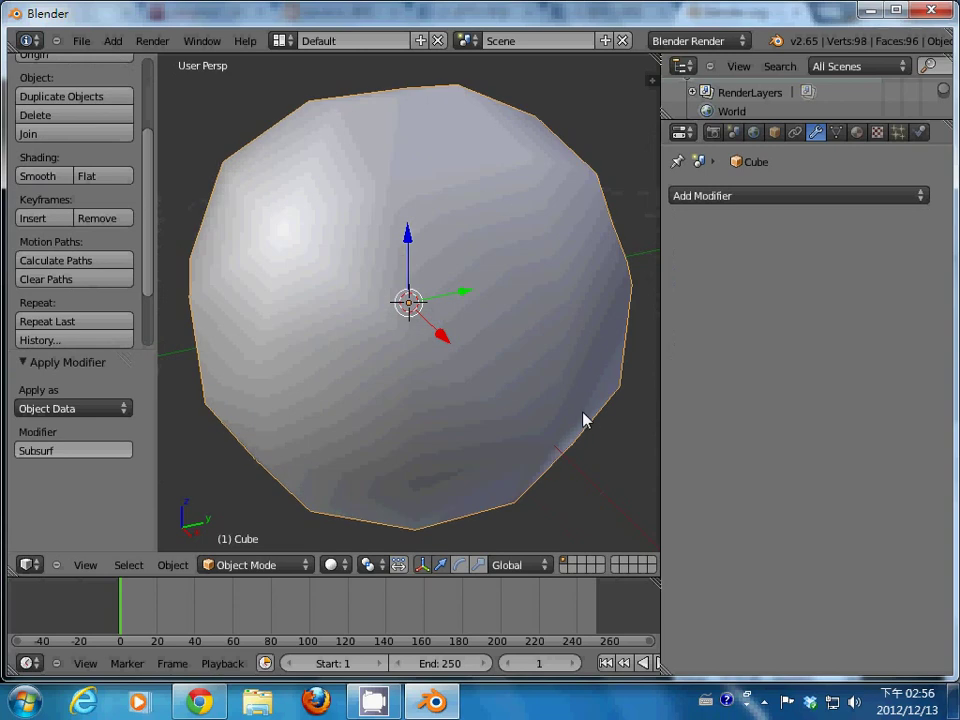
scroll(584, 420, "down", 2)
scroll(584, 420, "down", 2)
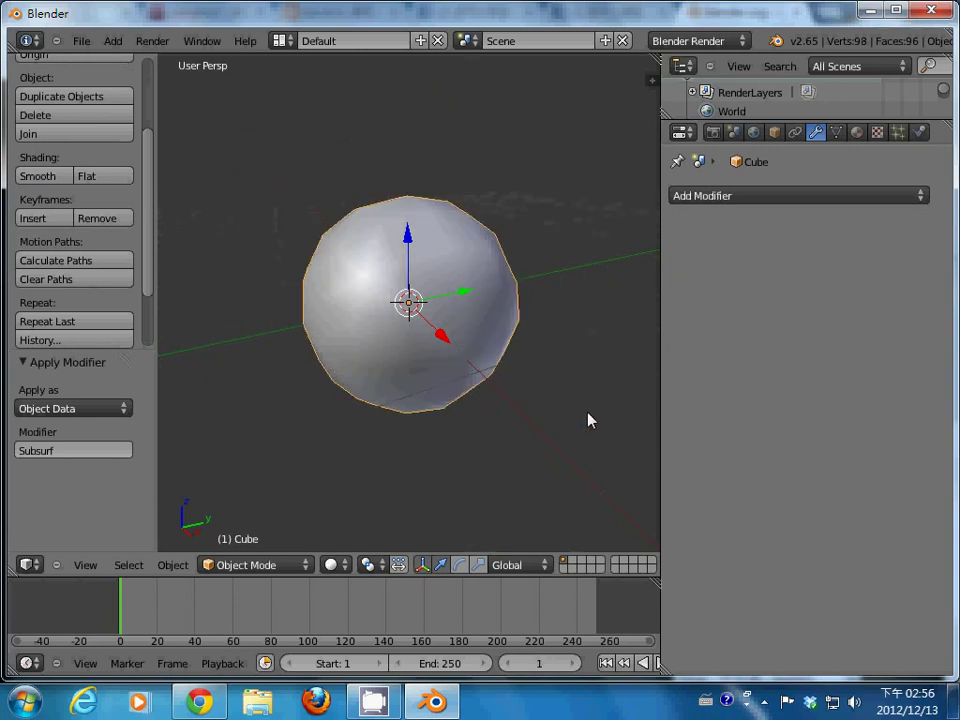
In Edit Mode front view, deselect all, use face select, and disable Limit selection to visible
key("Tab")
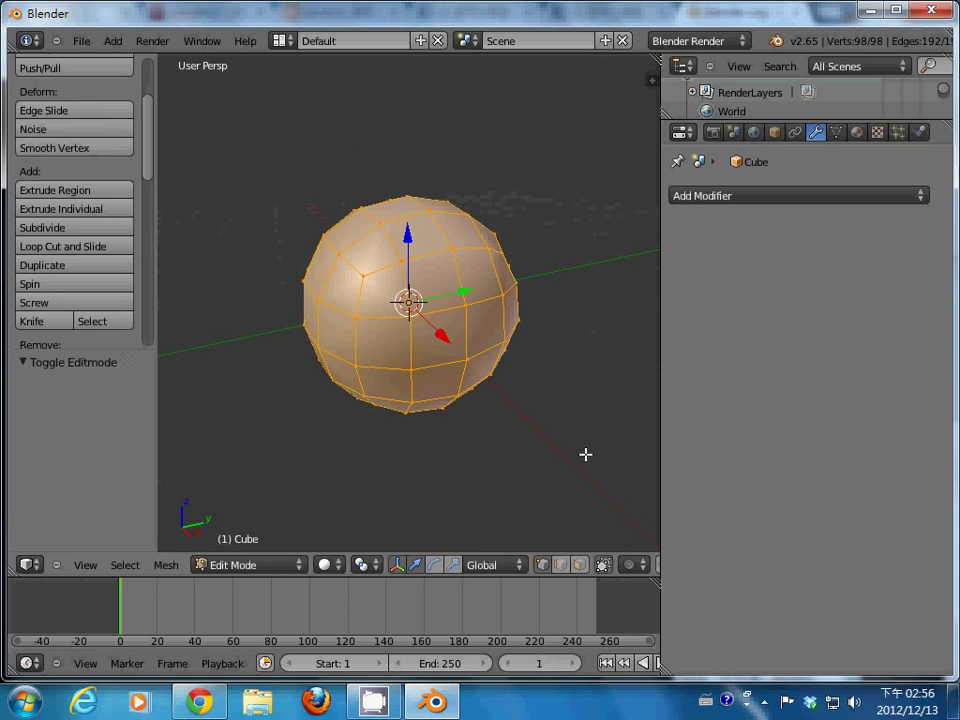
key("KP_1")
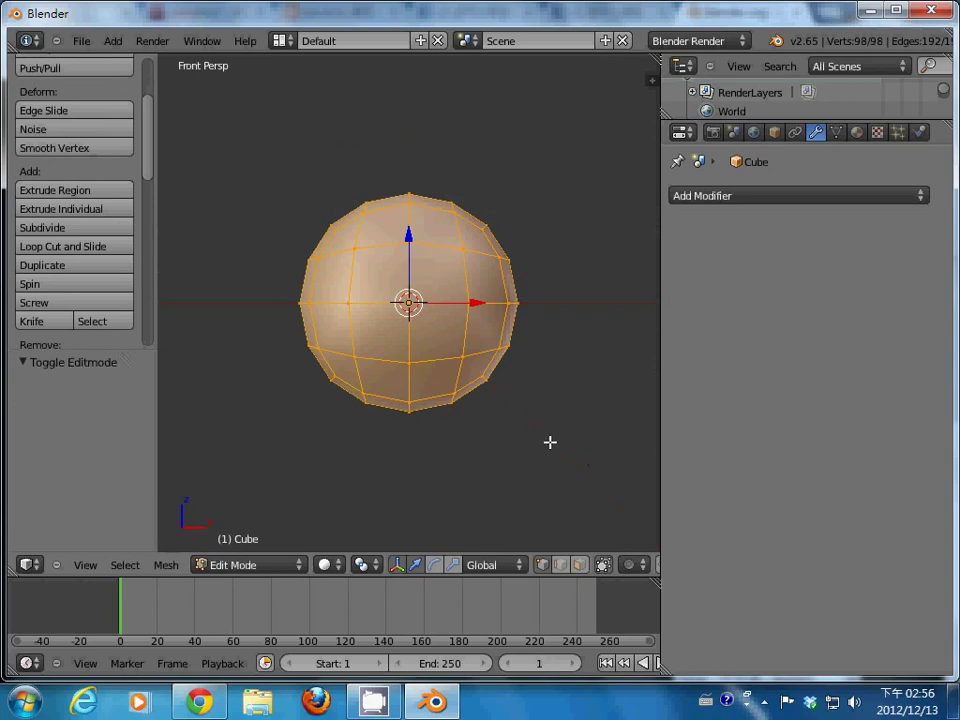
key("a")
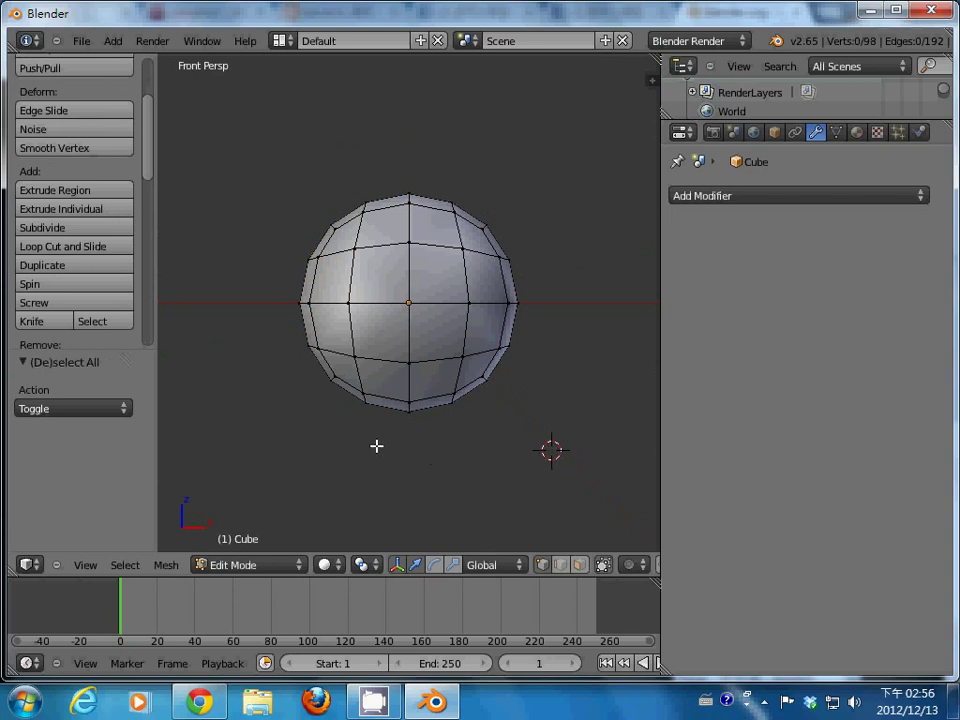
left_click(580, 565)
left_click(394, 436)
key("b")
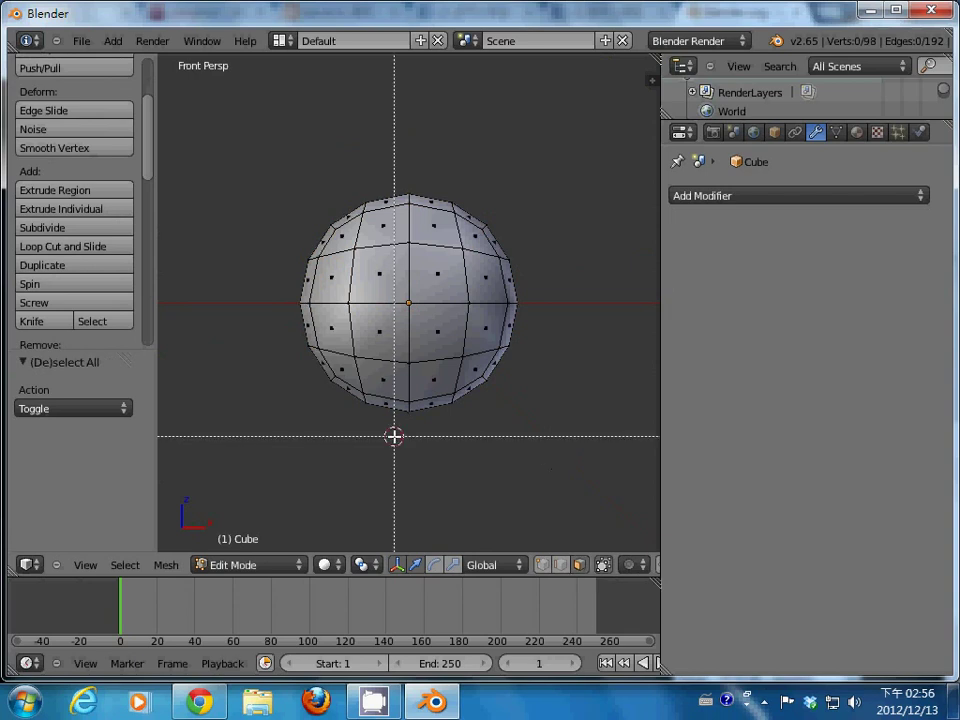
key("Escape")
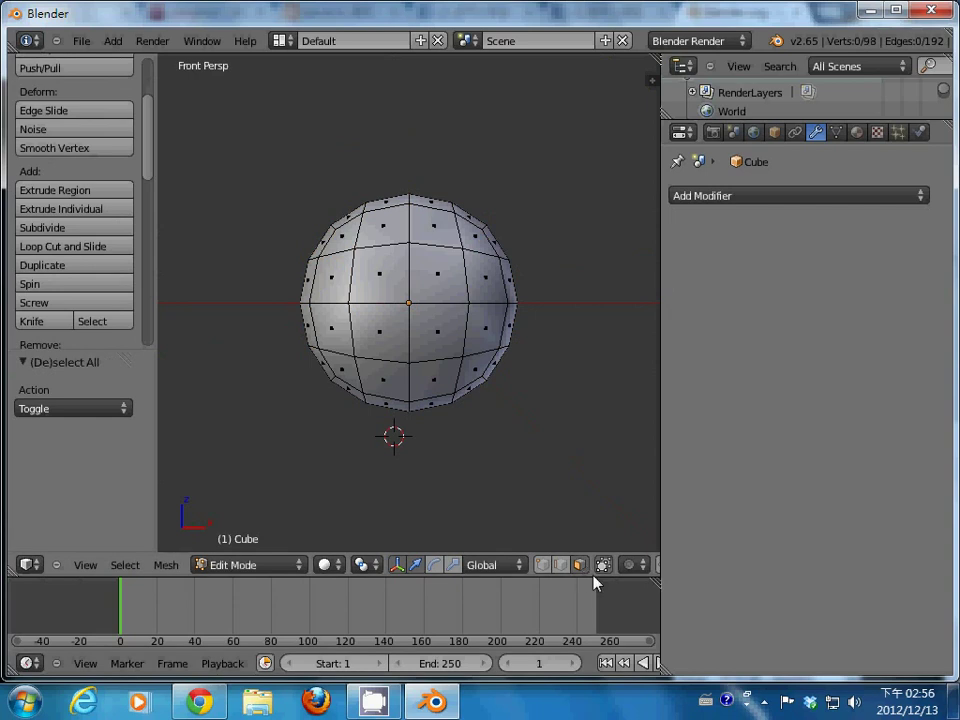
middle_click_drag(585, 578, 532, 580)
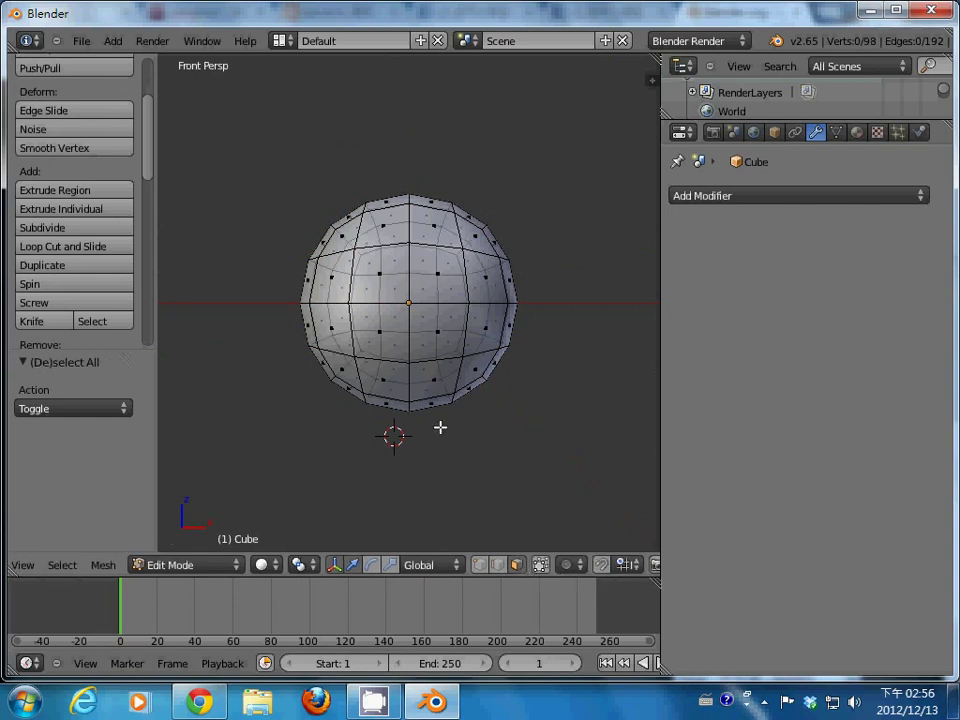
left_click(402, 442)
left_click(386, 422)
Box-select the left half of the ball and delete those faces
key("b")
left_click_drag(386, 424, 293, 179)
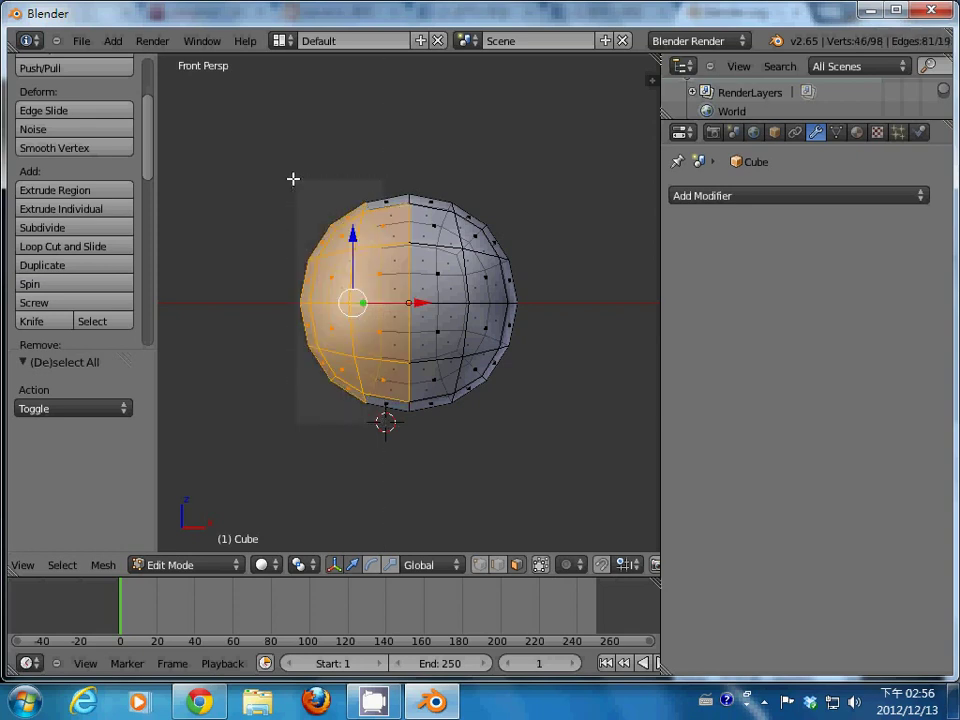
left_click(389, 427)
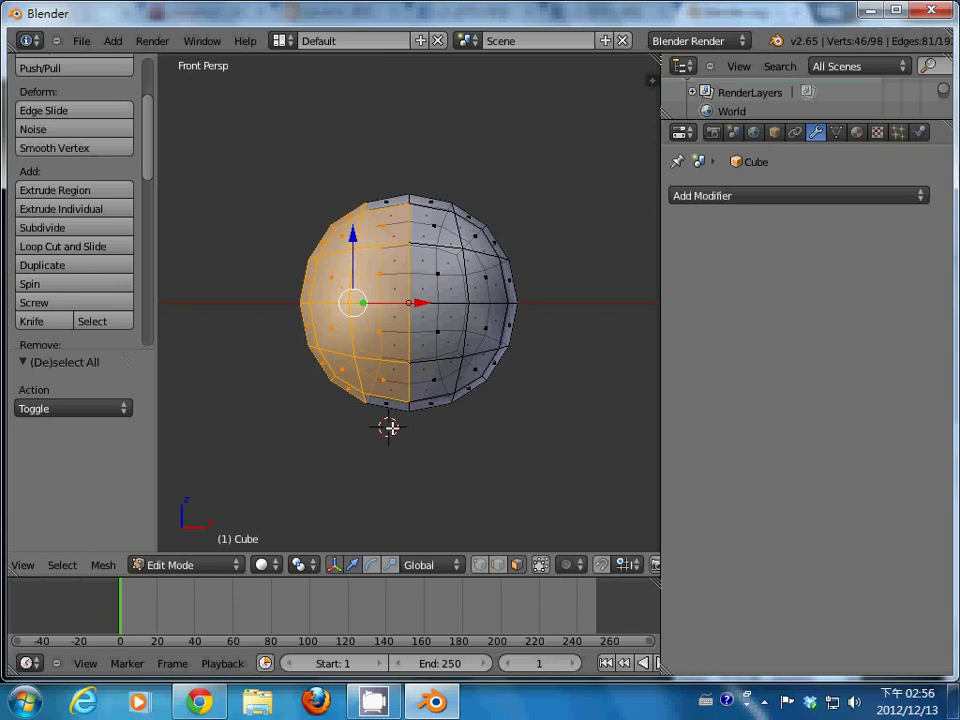
key("a")
key("b")
left_click_drag(390, 427, 306, 150)
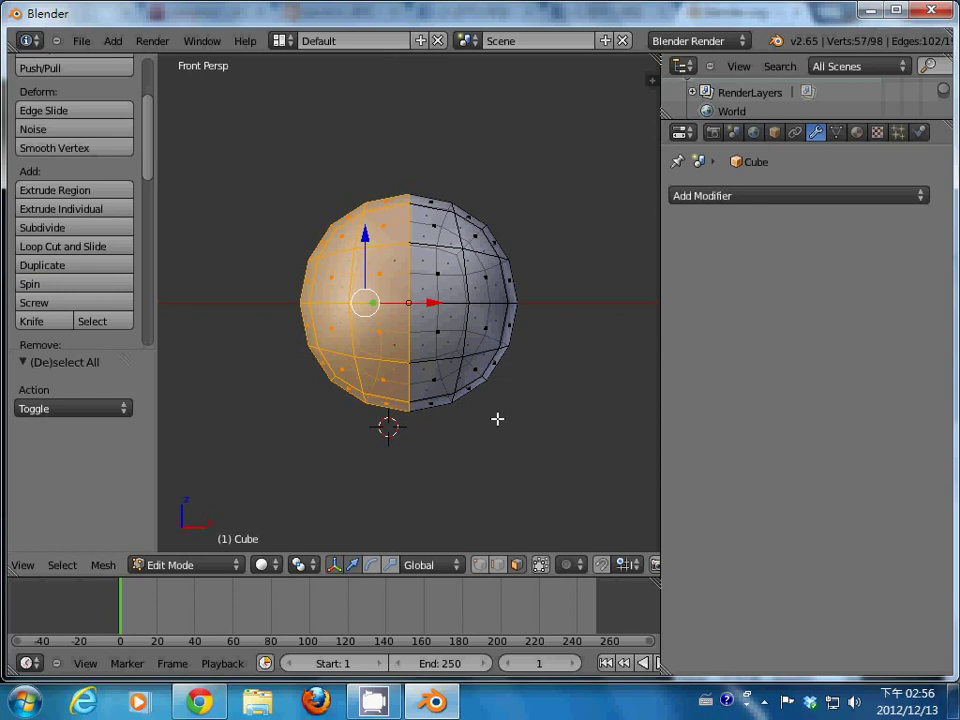
key("x")
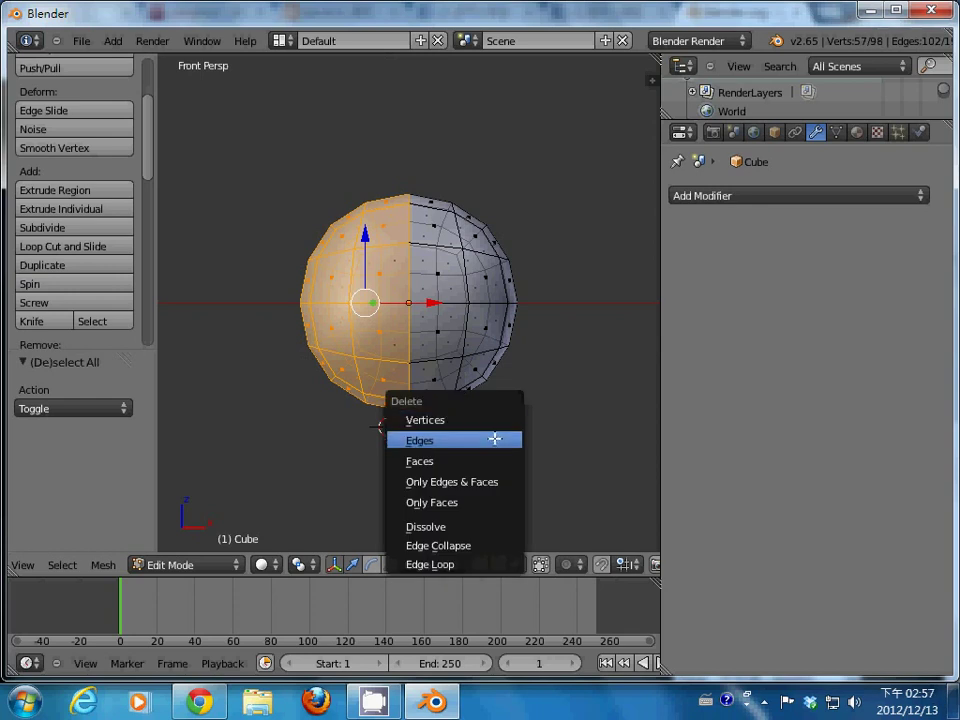
left_click(495, 460)
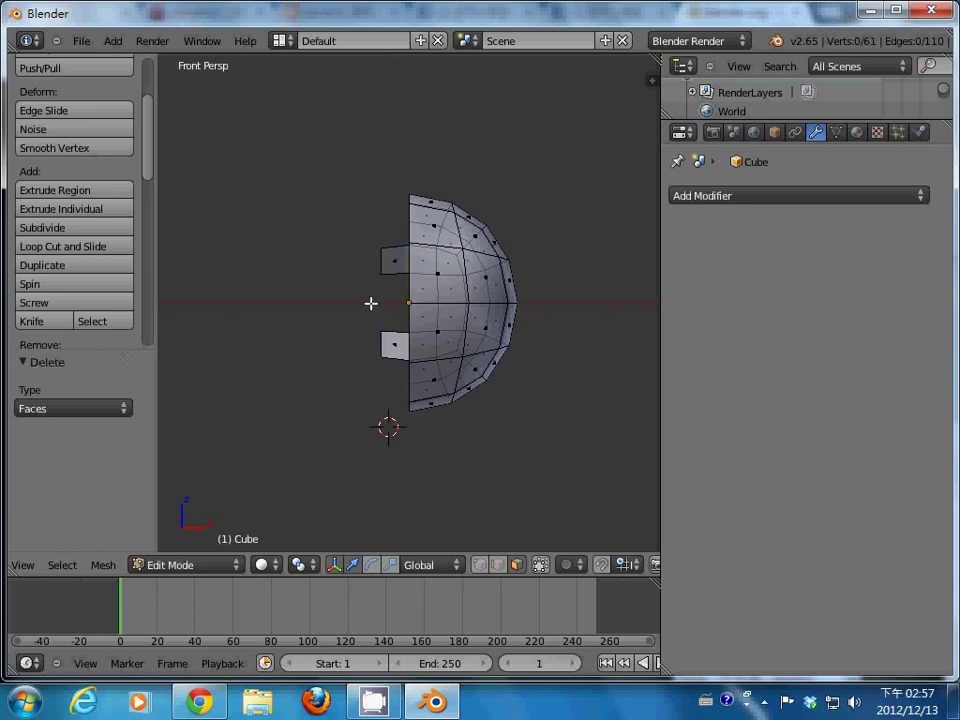
Box-select and delete the two leftover faces on the left
left_click(371, 221)
key("b")
left_click_drag(364, 208, 396, 381)
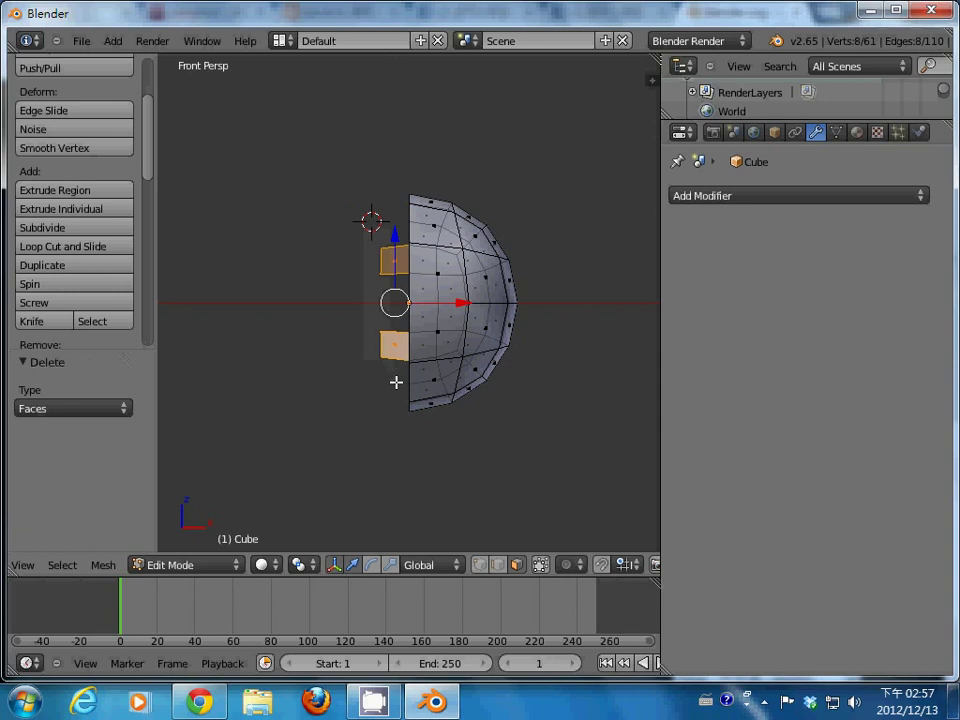
key("x")
left_click(396, 382)
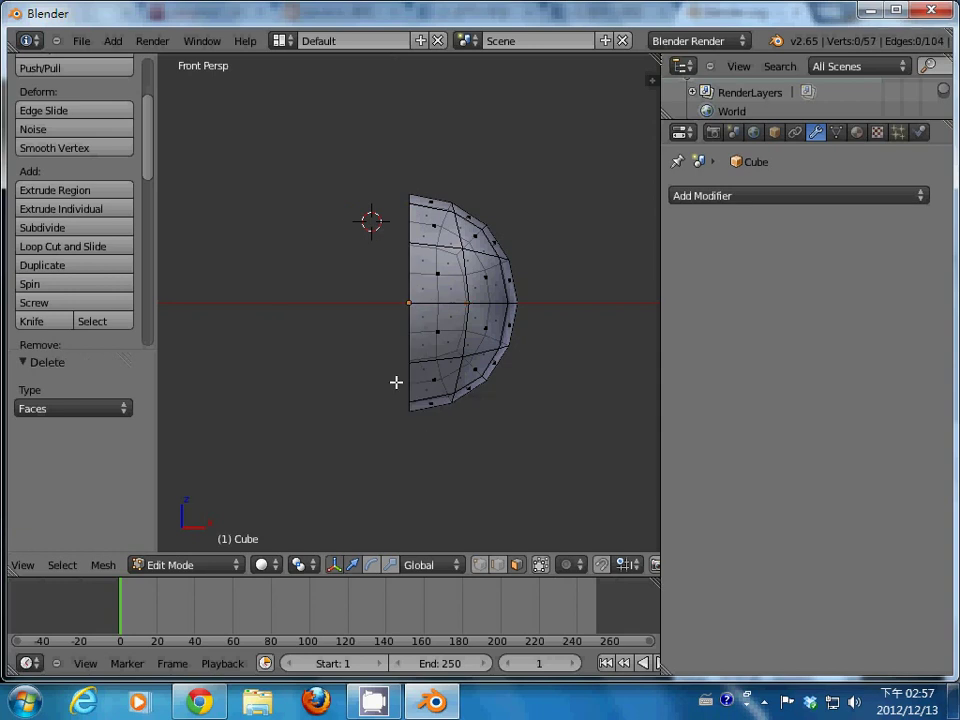
Add a Mirror modifier on X to the half-sphere
left_click(512, 407)
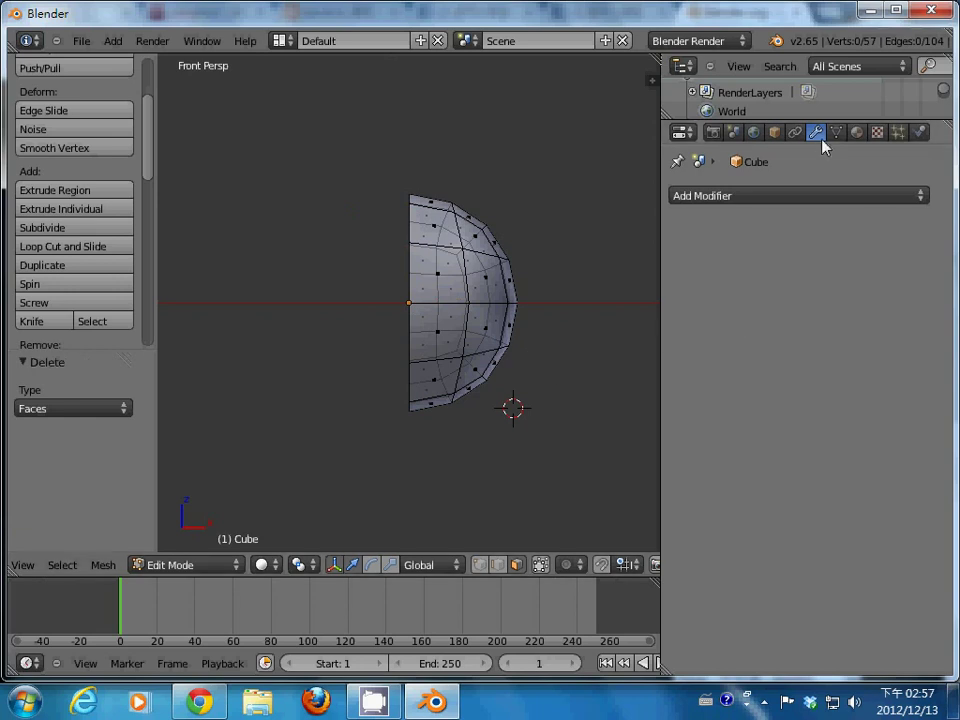
left_click(832, 195)
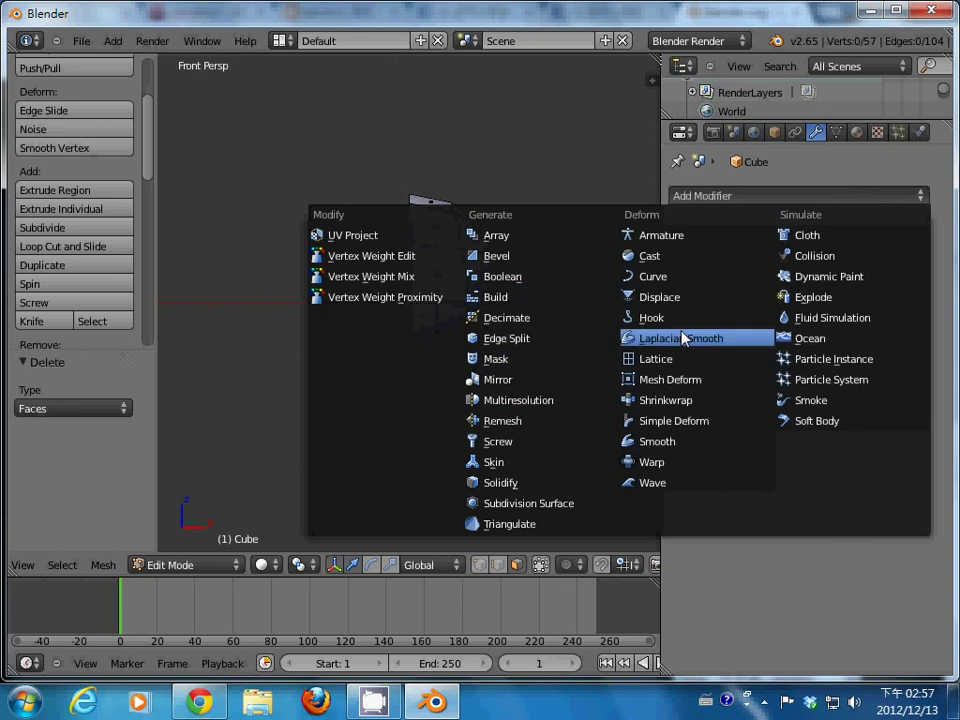
left_click(551, 372)
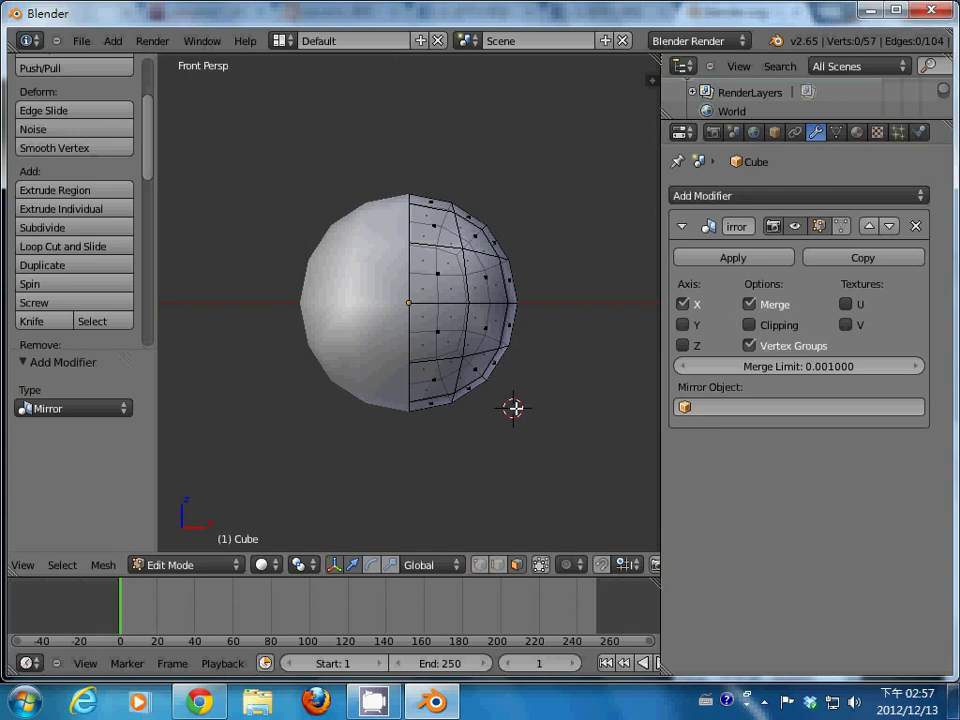
Try extruding a face on the sphere's right edge, then undo it
right_click(512, 280)
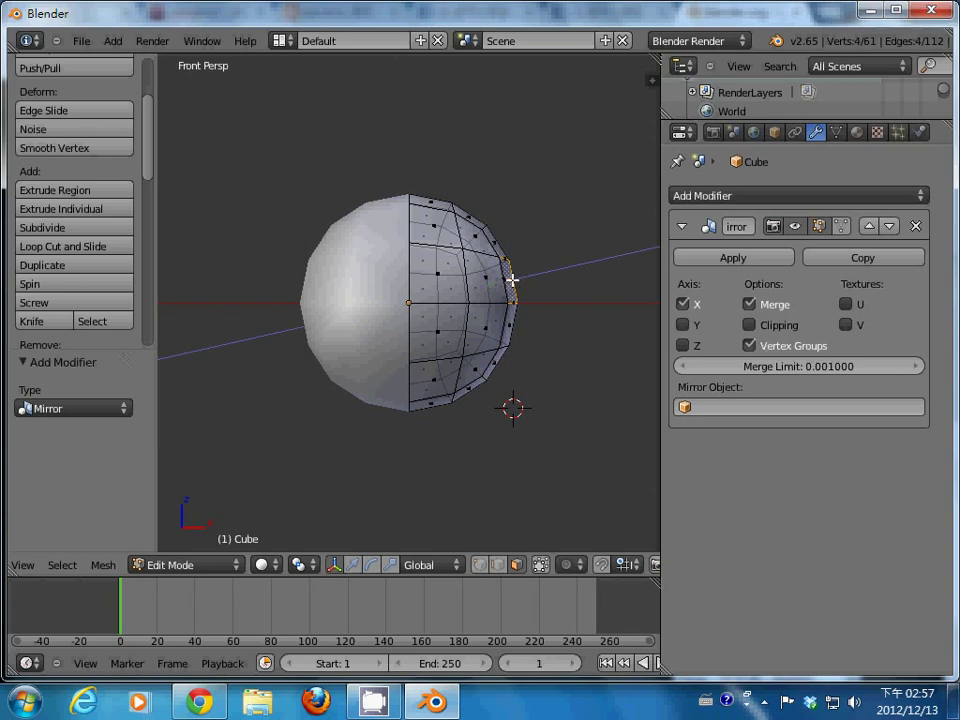
key("e")
left_click(523, 279)
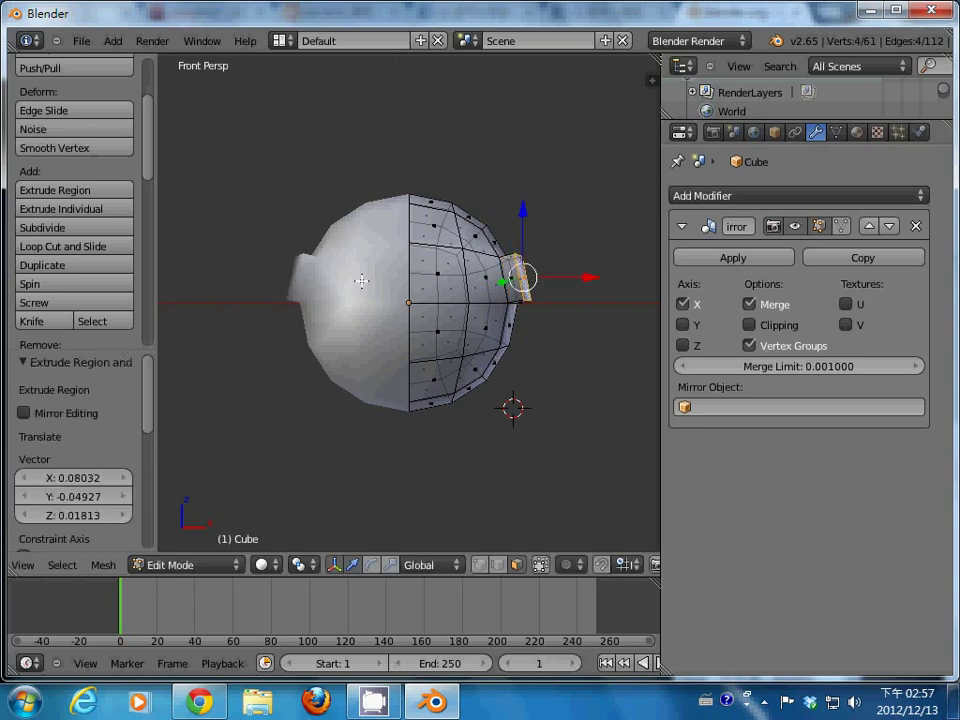
key("ctrl+z")
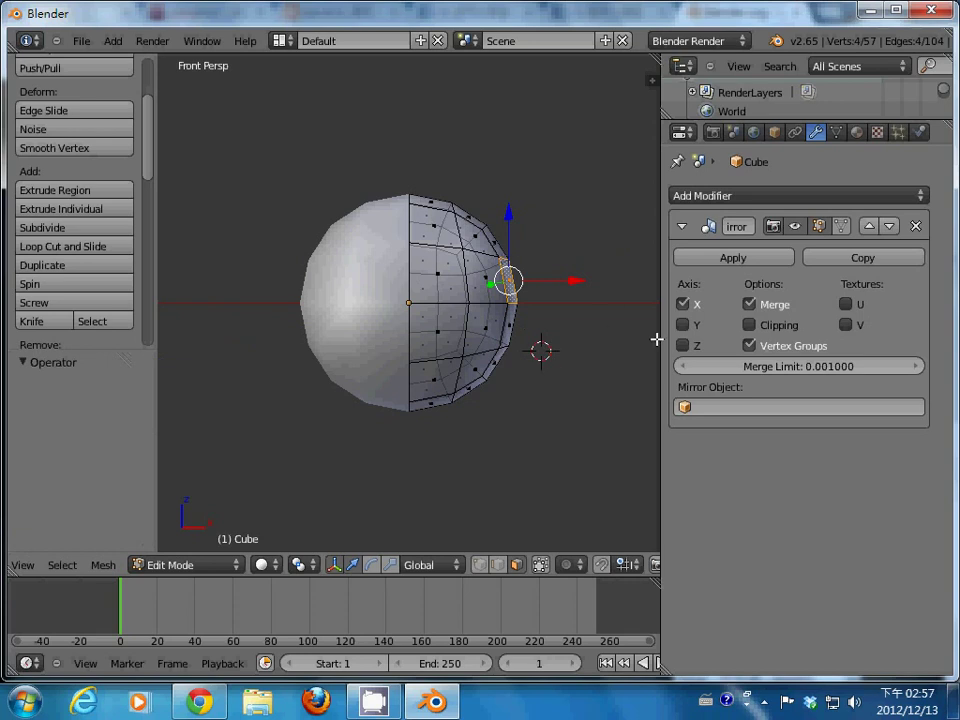
Switch the screen layout to UV Editing and hide the tool shelf
left_click(287, 38)
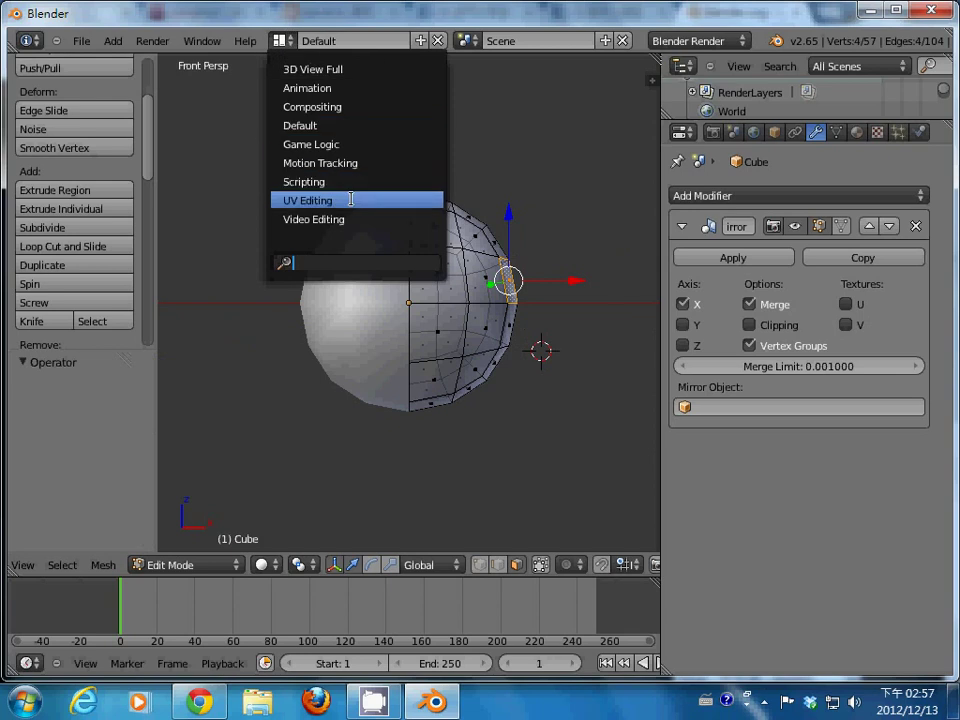
left_click(313, 200)
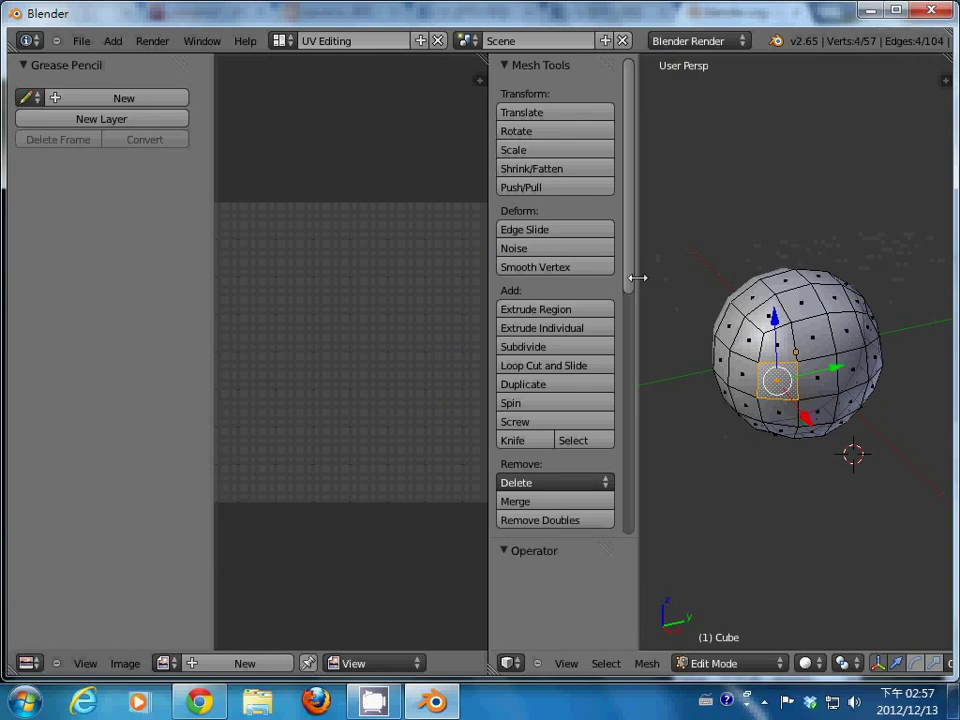
key("t")
key("t")
key("t")
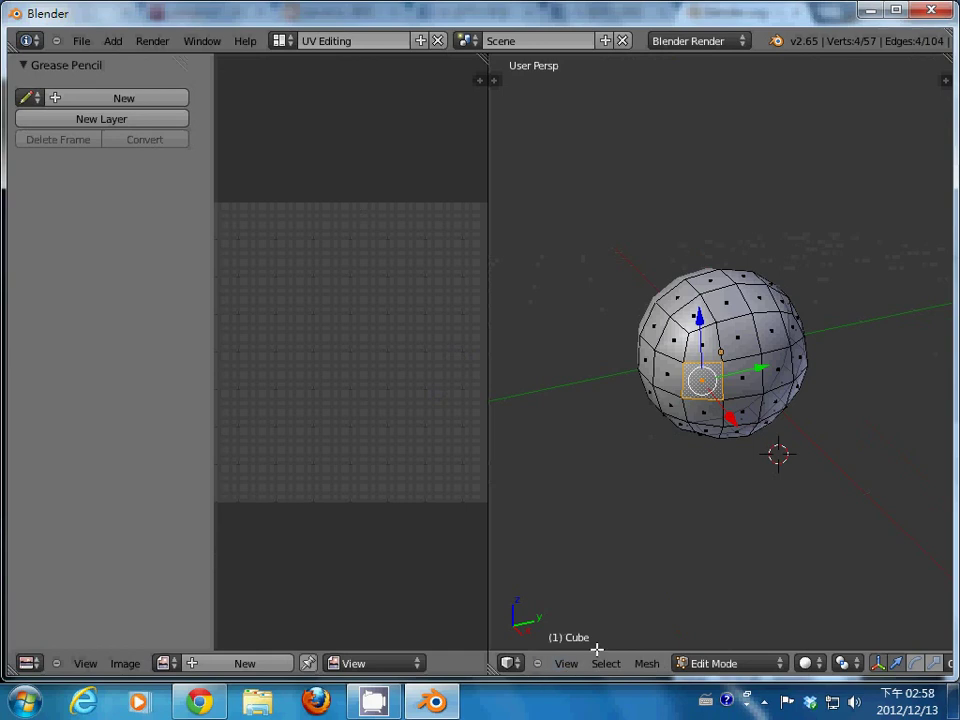
From the front view, with Limit selection to visible off, box-select all right-half faces
key("KP_1")
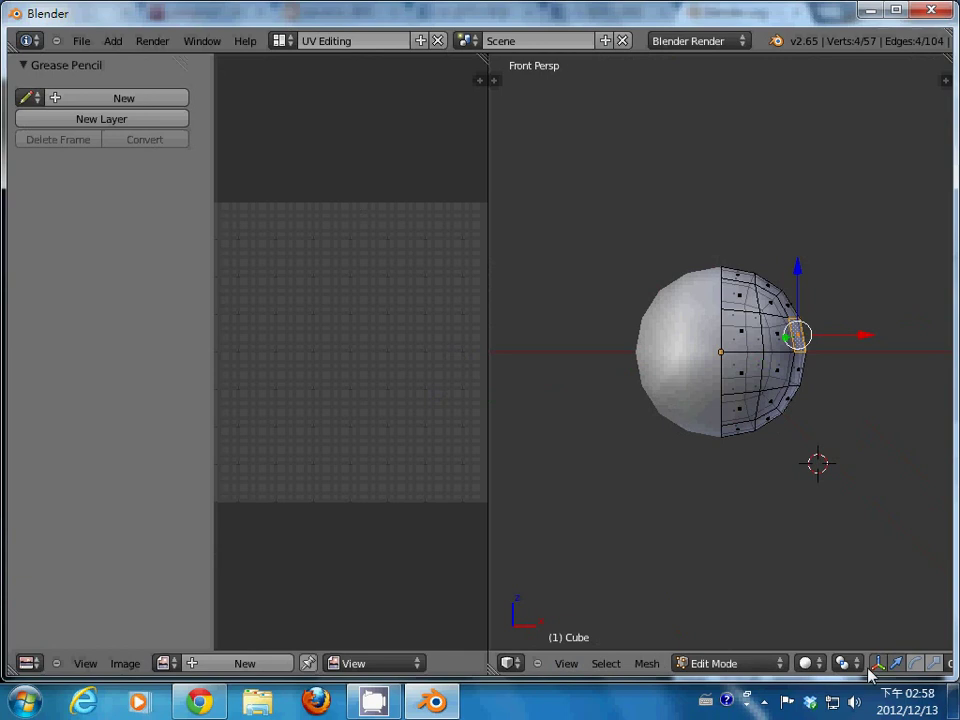
scroll(850, 668, "down", 1)
scroll(810, 668, "down", 3)
scroll(780, 668, "down", 3)
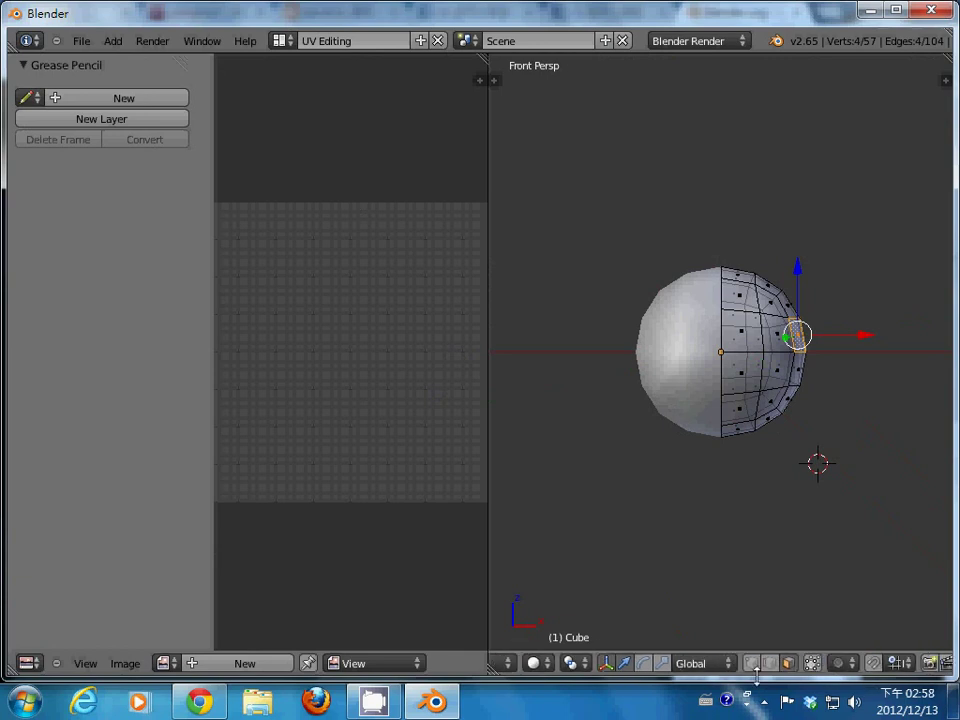
left_click(814, 666)
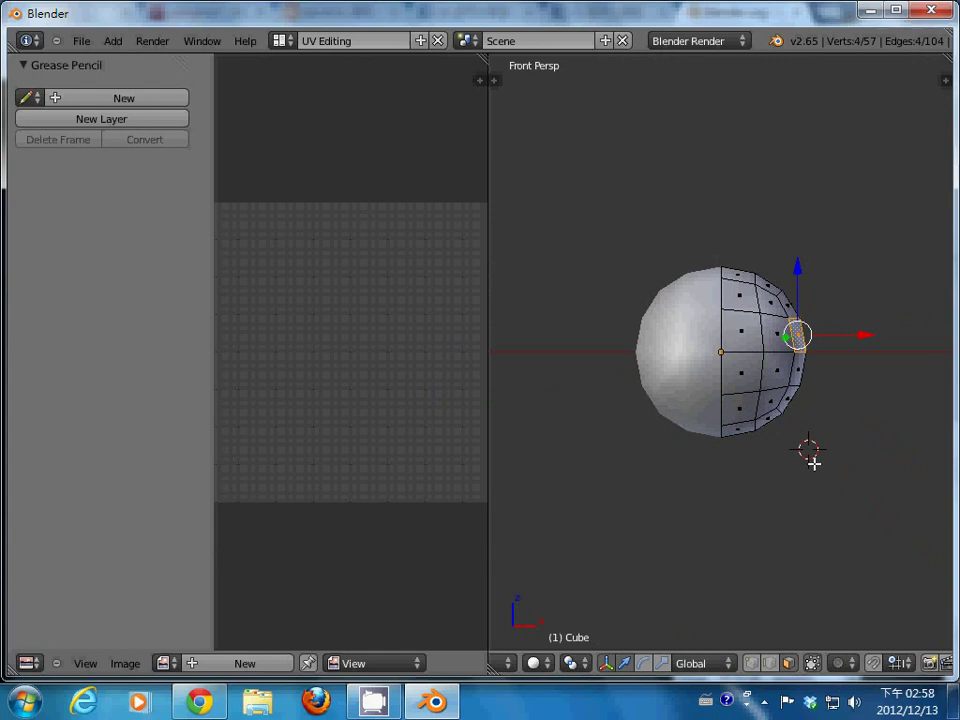
key("b")
left_click_drag(816, 465, 698, 247)
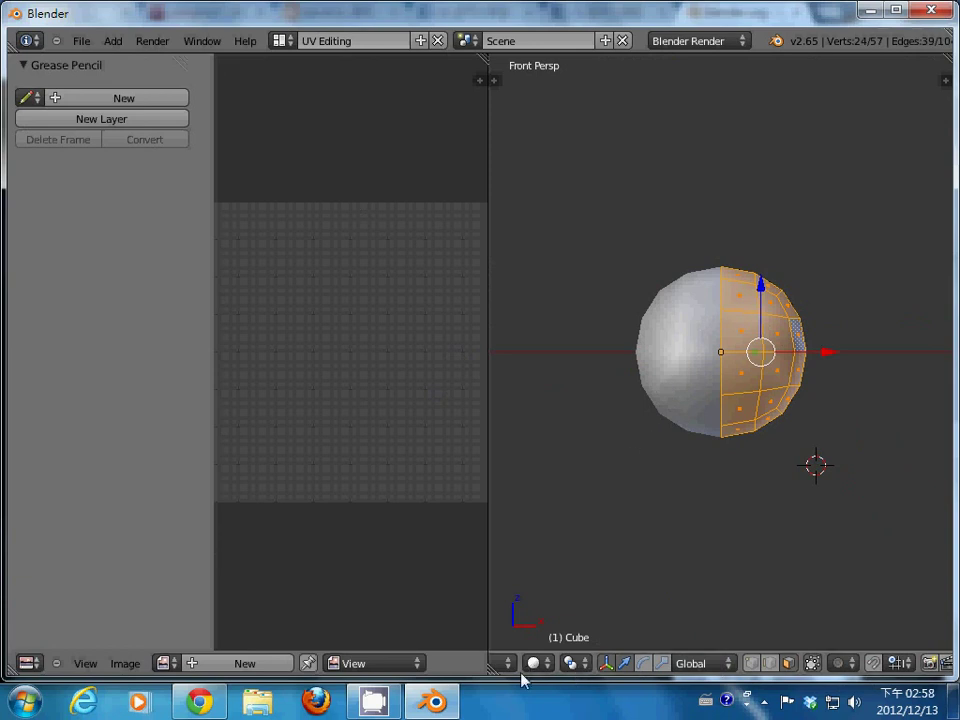
scroll(521, 665, "up", 5)
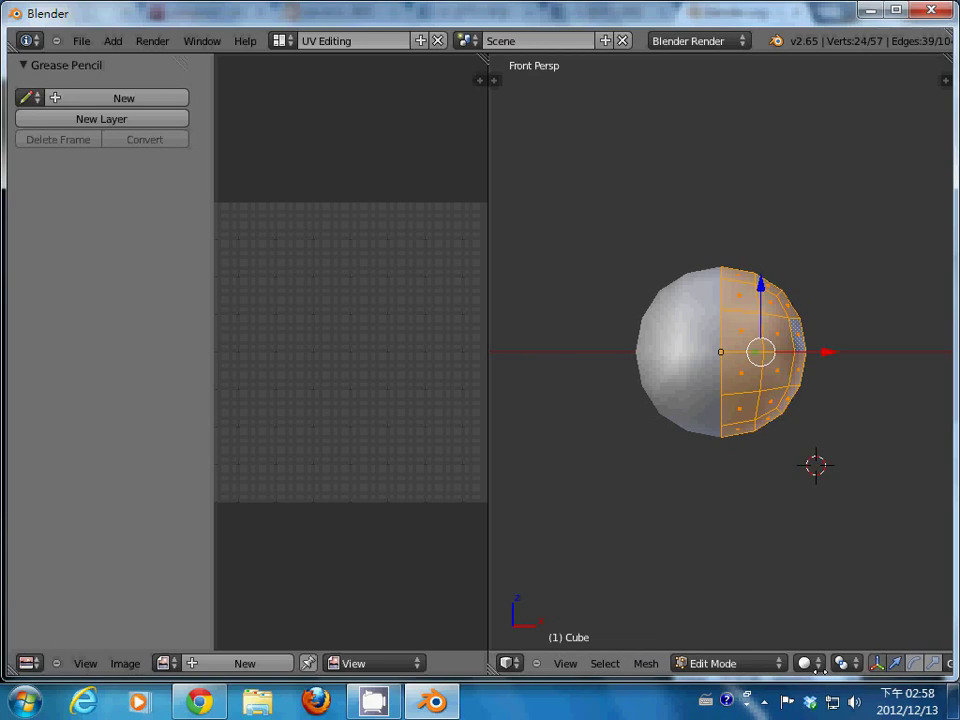
Unwrap the selected faces and move the UV island to the image centre
left_click(655, 665)
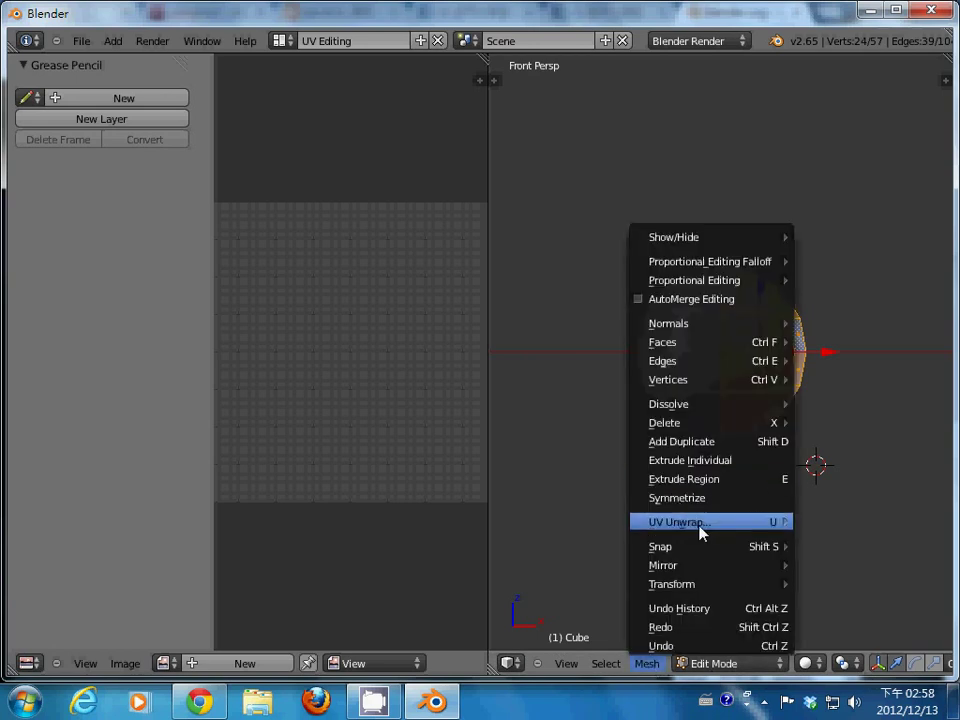
mouse_move(680, 522)
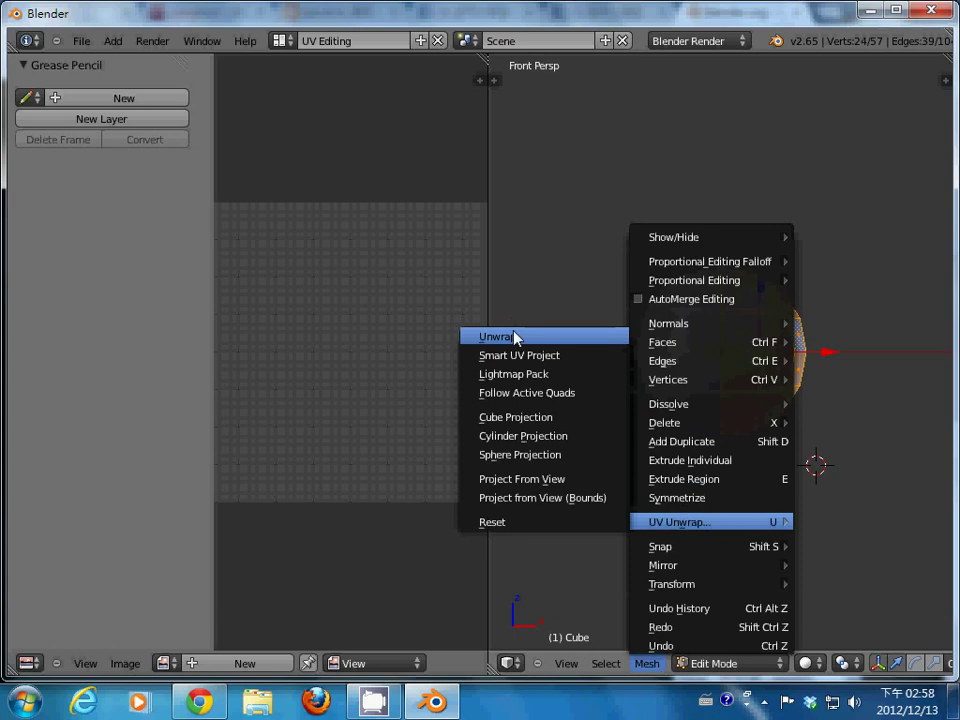
left_click(514, 338)
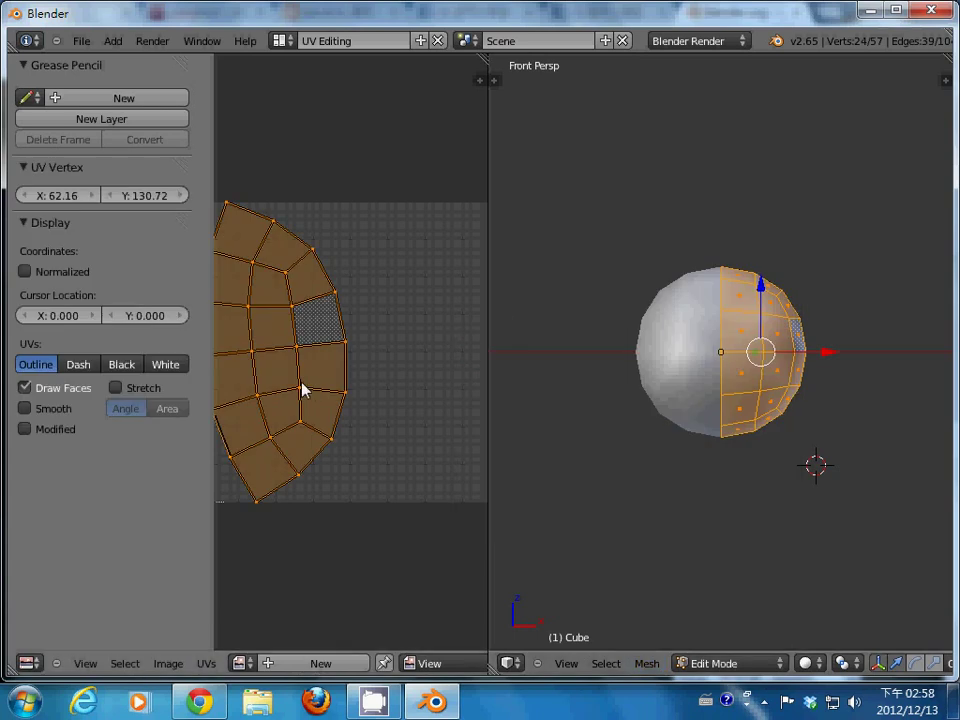
key("g")
left_click(421, 390)
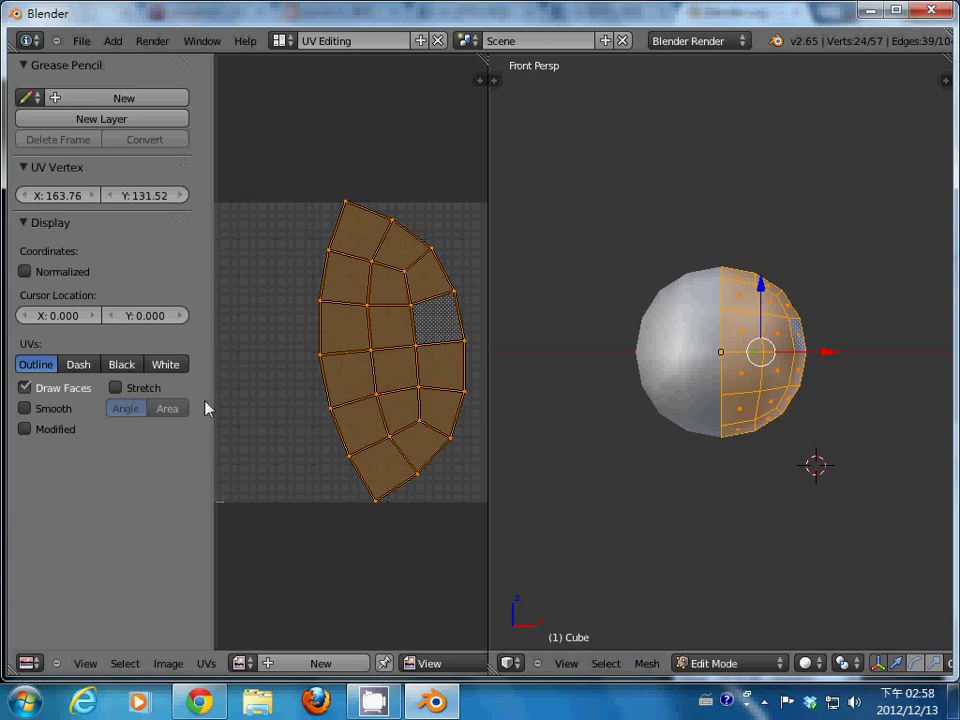
Create a new blank image named UVFace with width and height 512
left_click(278, 668)
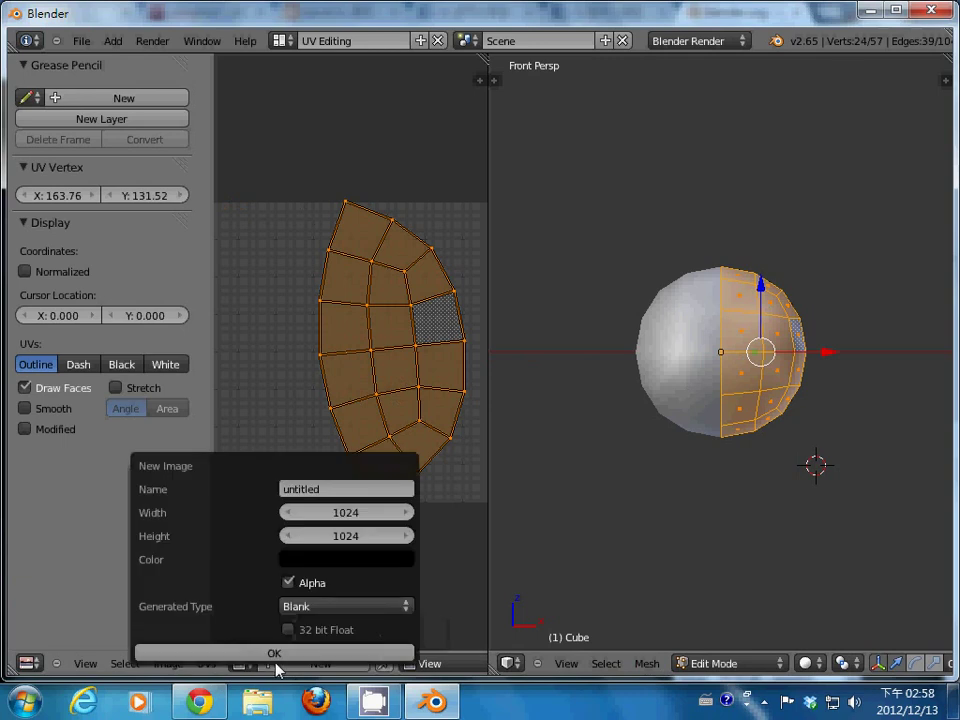
left_click(331, 489)
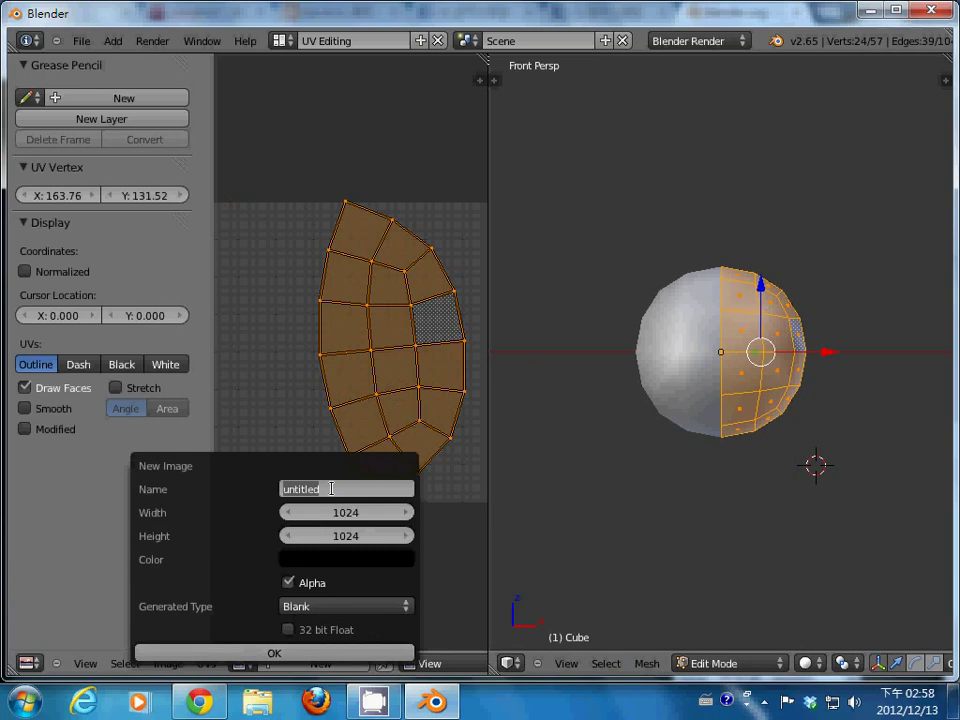
type("UVFace")
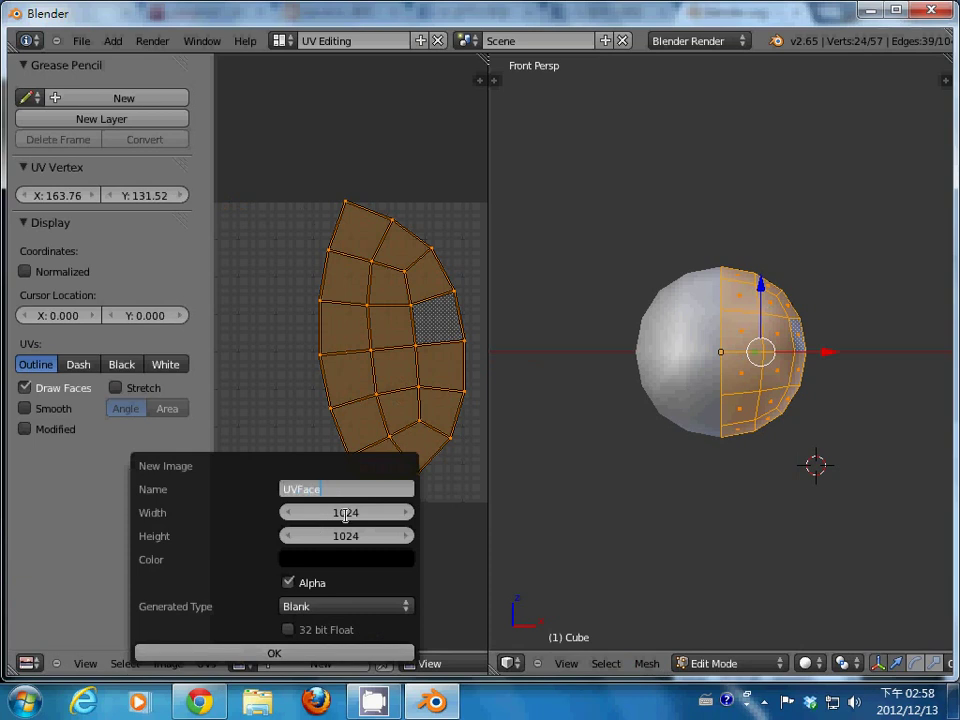
left_click(333, 513)
type("5")
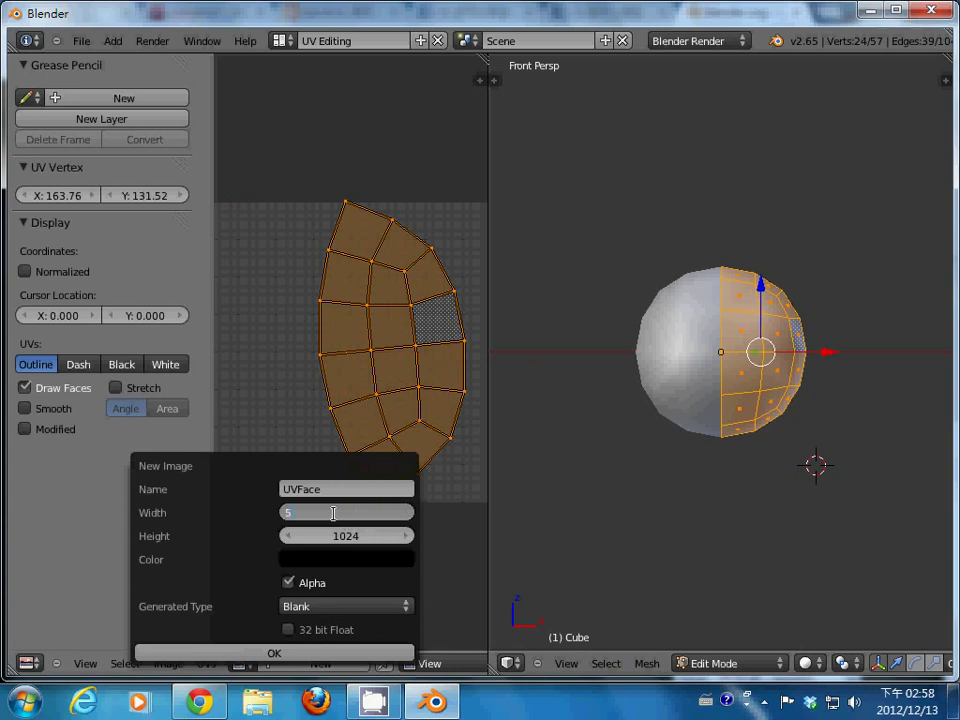
type("12")
left_click(335, 536)
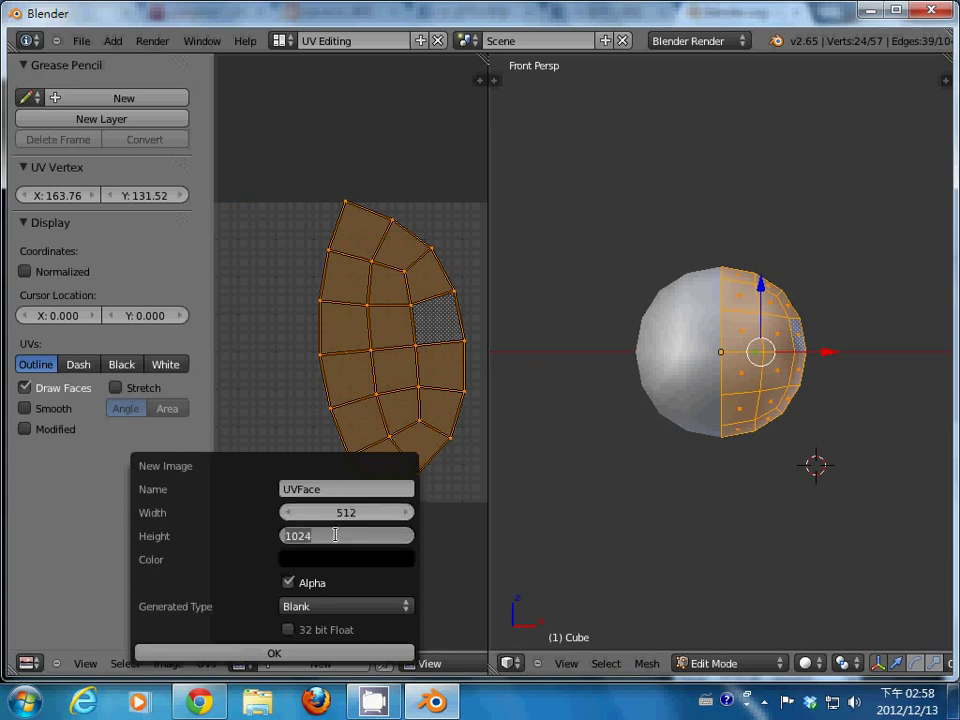
type("512")
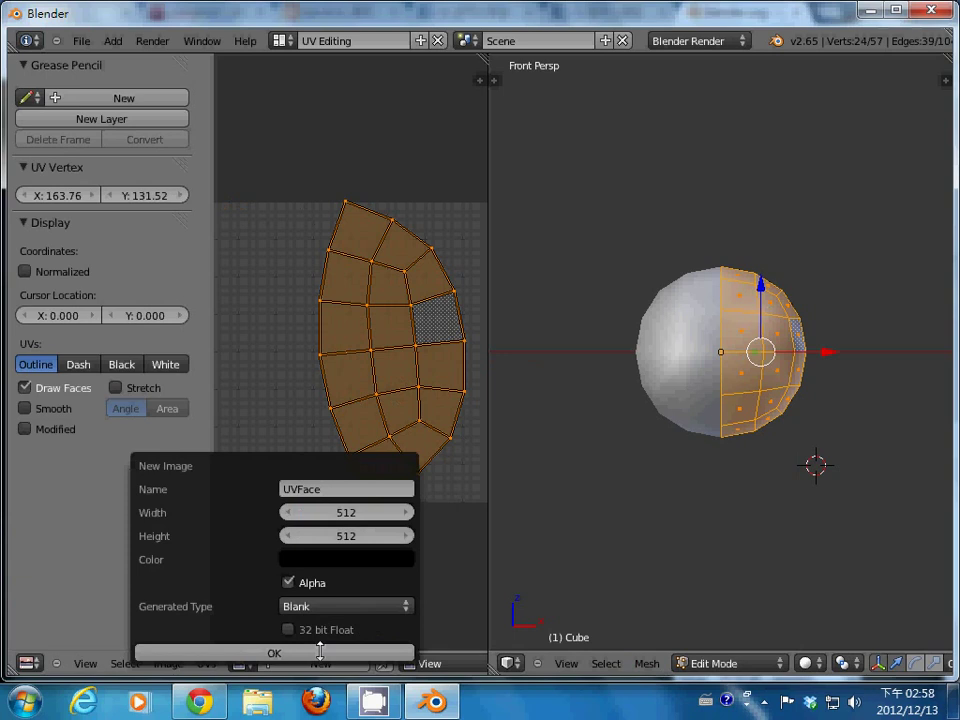
left_click(318, 651)
scroll(325, 600, "down", 4)
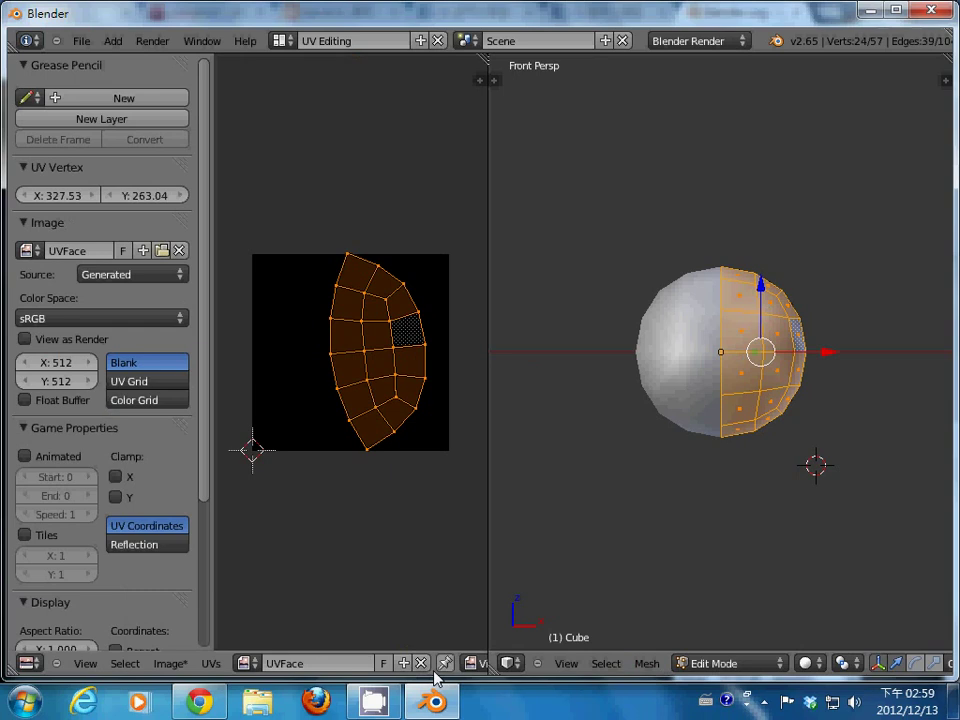
middle_click_drag(434, 672, 299, 672)
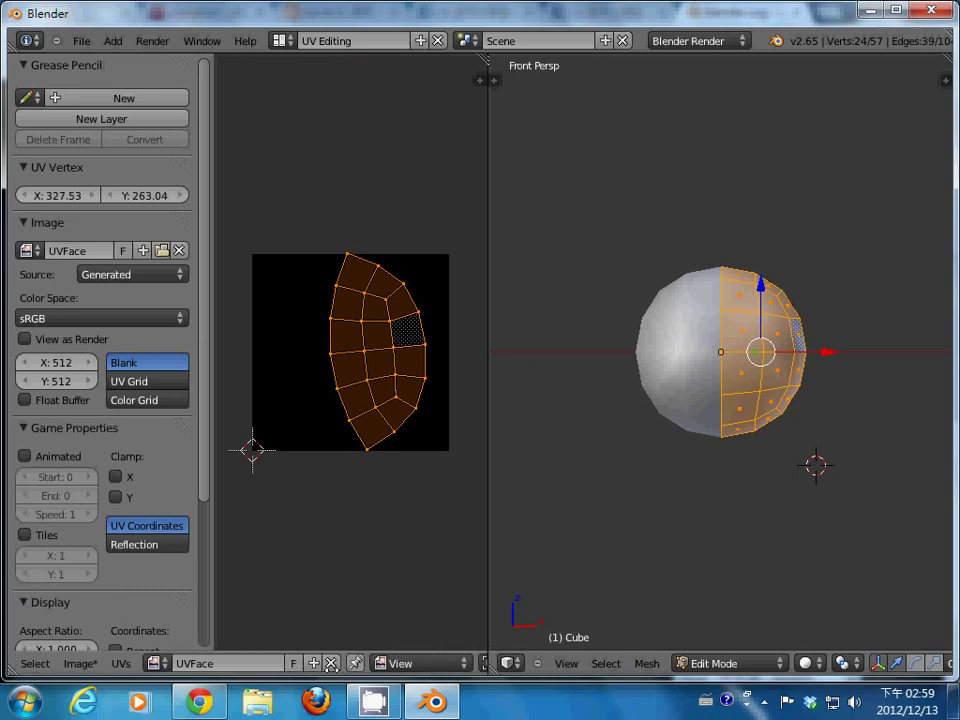
Switch the image editor to Paint mode for texture painting
left_click(369, 664)
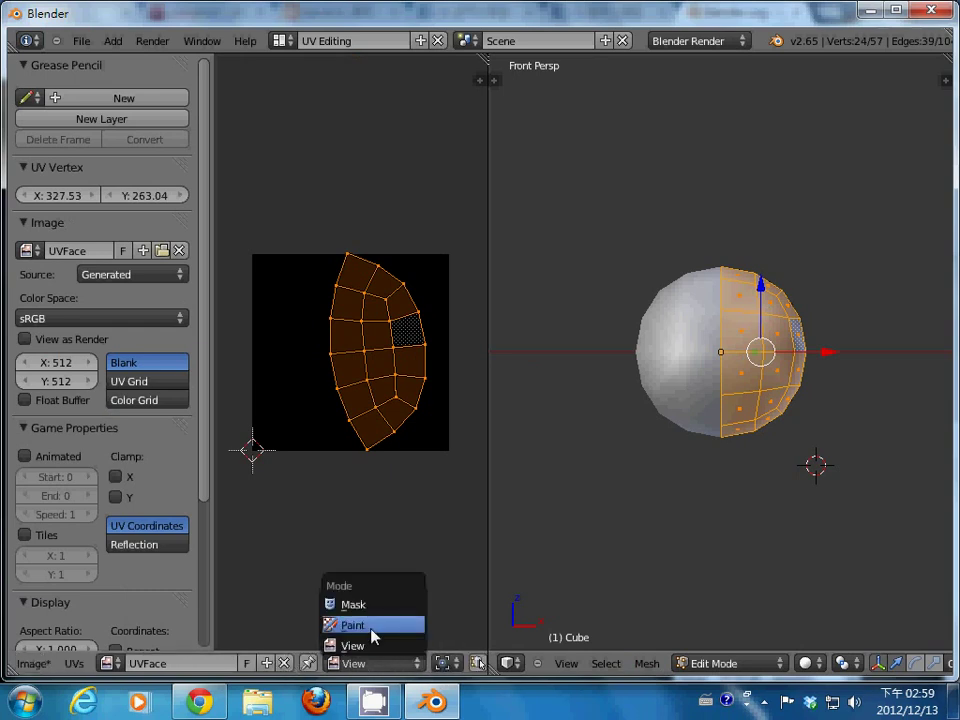
left_click(353, 625)
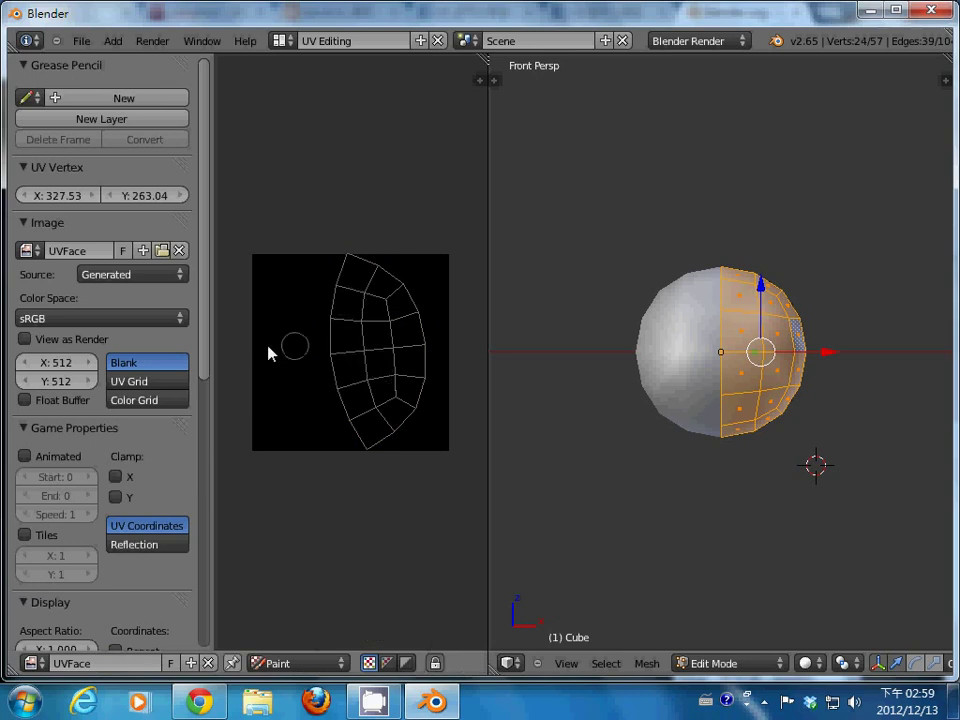
scroll(155, 497, "down", 2)
scroll(155, 497, "down", 3)
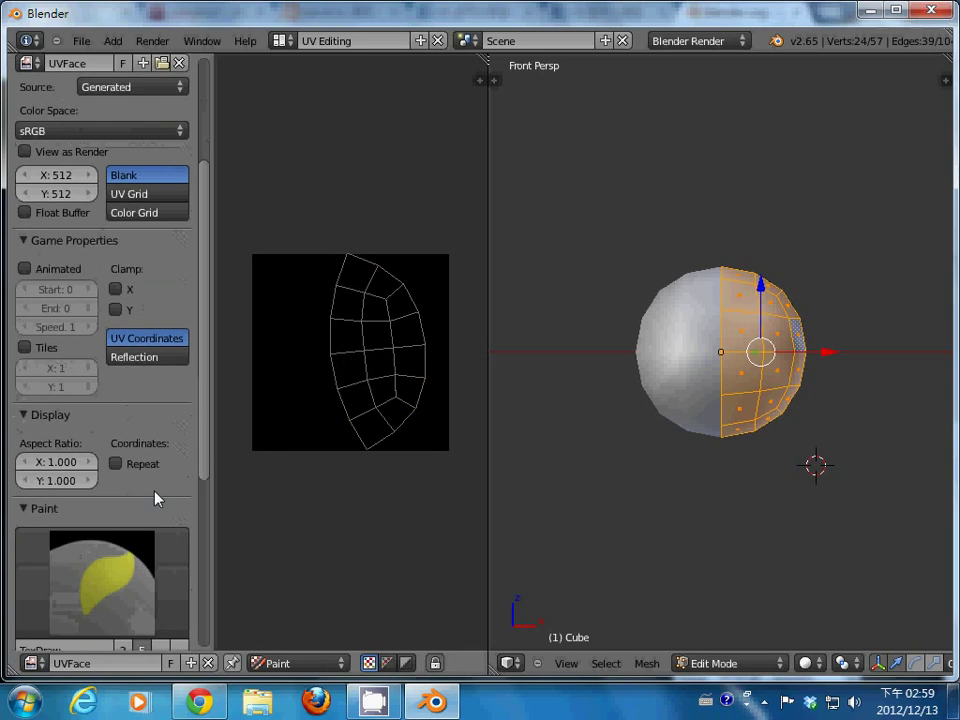
scroll(155, 497, "down", 2)
scroll(155, 497, "down", 3)
scroll(155, 497, "down", 3)
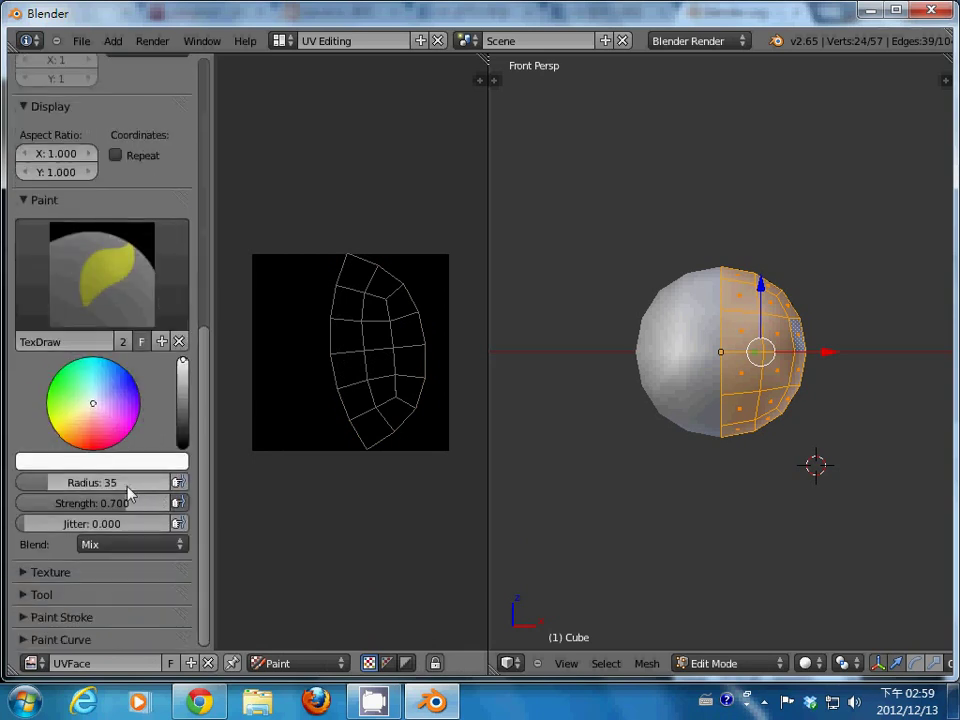
Set the brush radius to 100 and pick a light peach skin colour
left_click(116, 485)
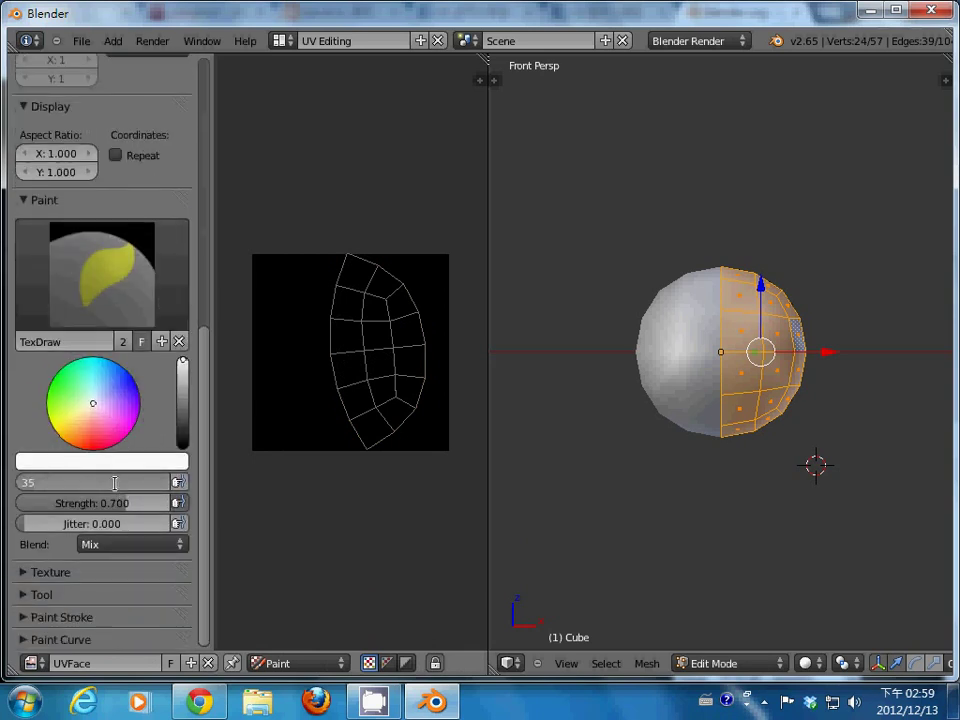
type("20")
key("Return")
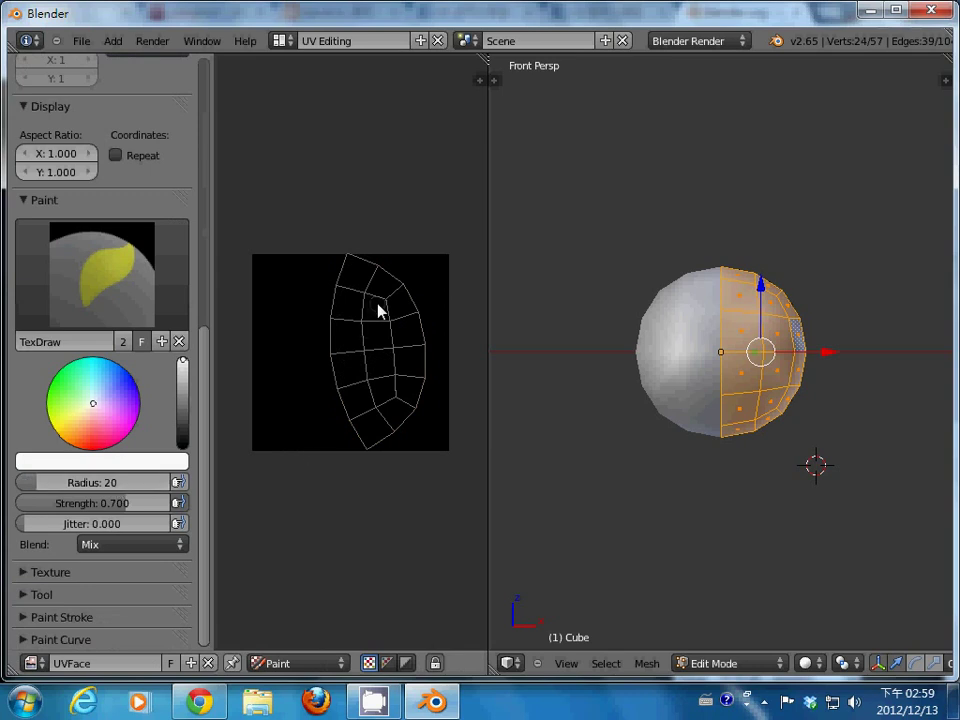
left_click(105, 482)
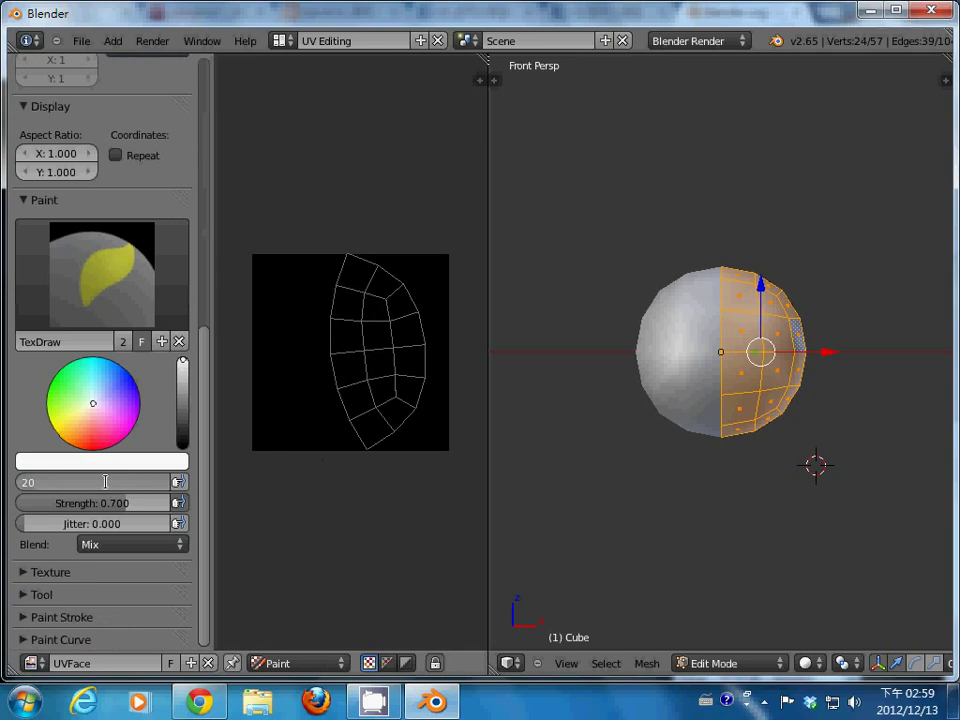
type("100")
key("Return")
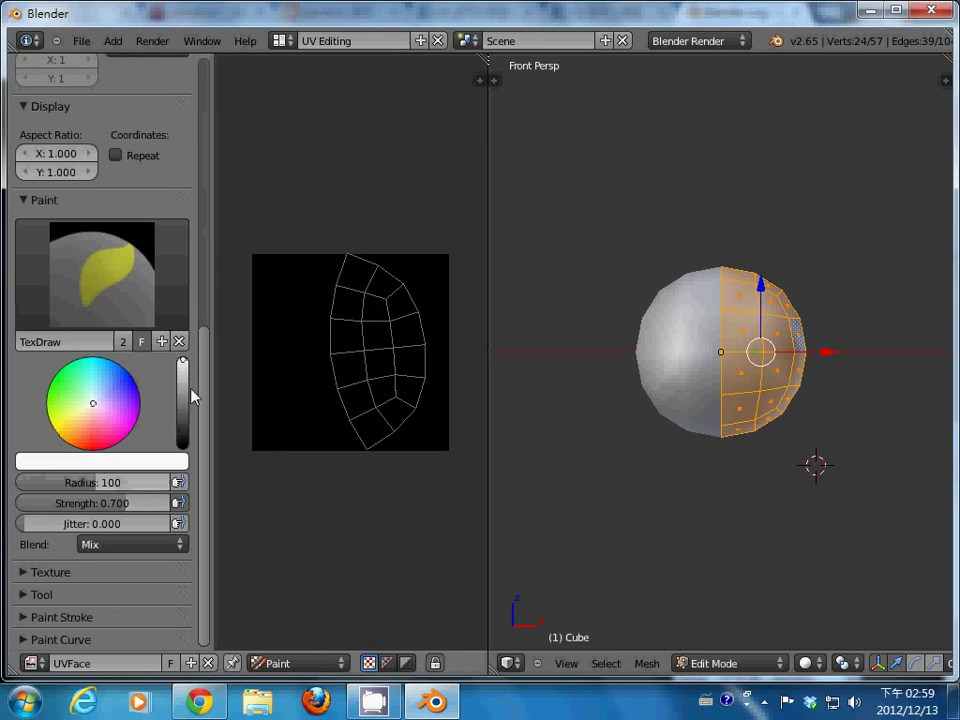
left_click(83, 424)
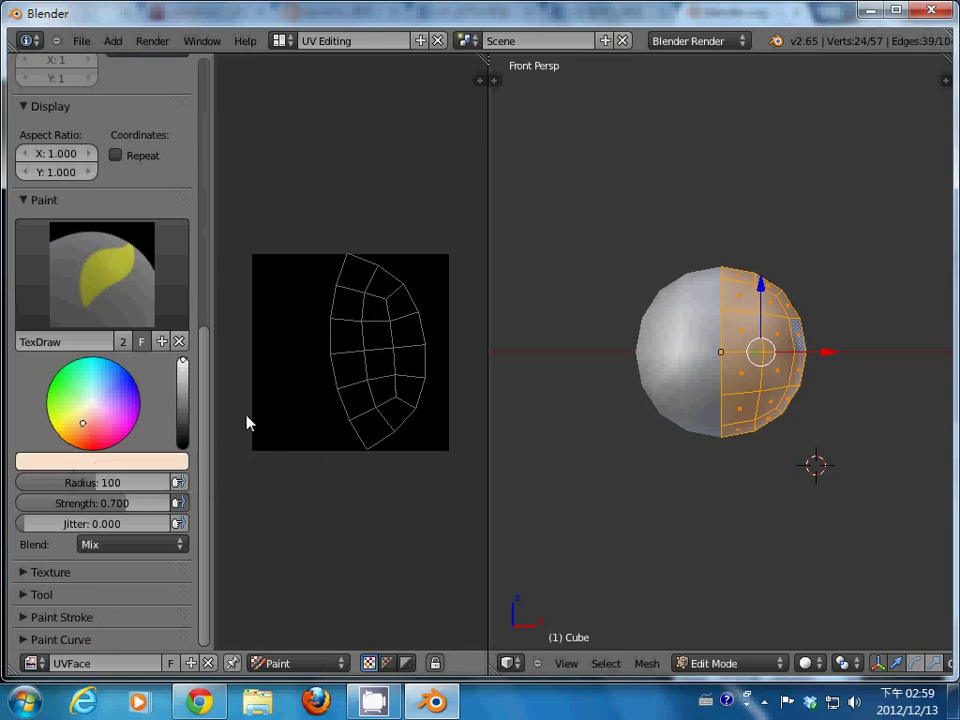
Paint the entire UVFace image peach with the large brush, out to the left edge
left_click_drag(347, 278, 346, 308)
mouse_move(348, 364)
left_mouse_down()
mouse_move(371, 259)
mouse_move(386, 341)
mouse_move(391, 278)
mouse_move(411, 371)
mouse_move(418, 279)
mouse_move(429, 514)
mouse_move(434, 455)
left_mouse_up()
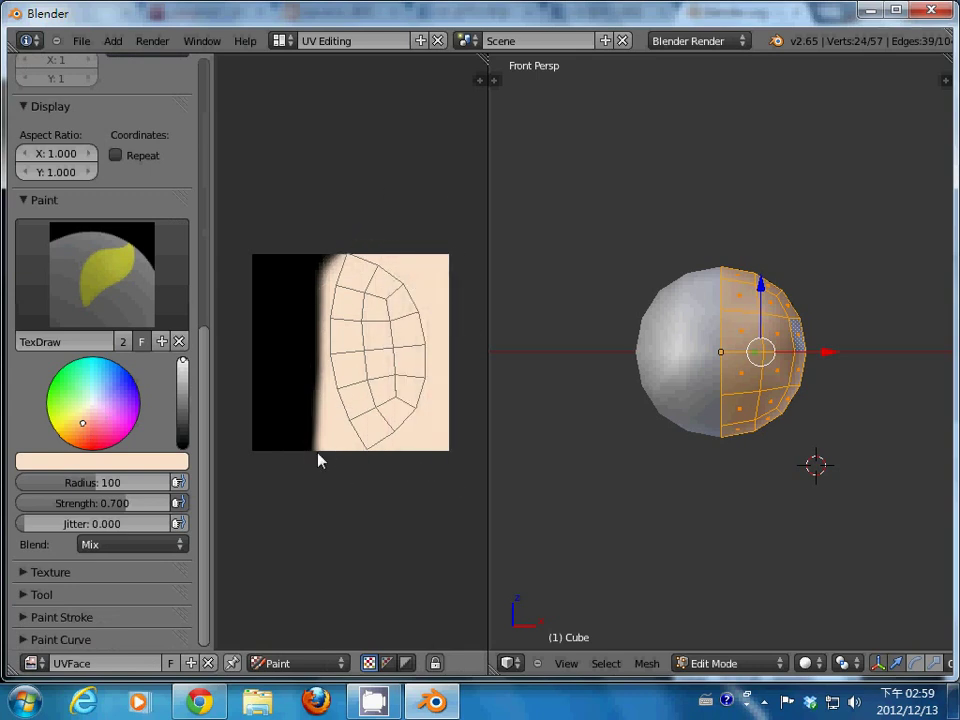
mouse_move(317, 456)
left_mouse_down()
mouse_move(319, 227)
mouse_move(313, 468)
mouse_move(311, 257)
mouse_move(304, 437)
mouse_move(300, 257)
mouse_move(296, 436)
mouse_move(294, 249)
mouse_move(294, 459)
mouse_move(287, 242)
mouse_move(279, 452)
left_mouse_up()
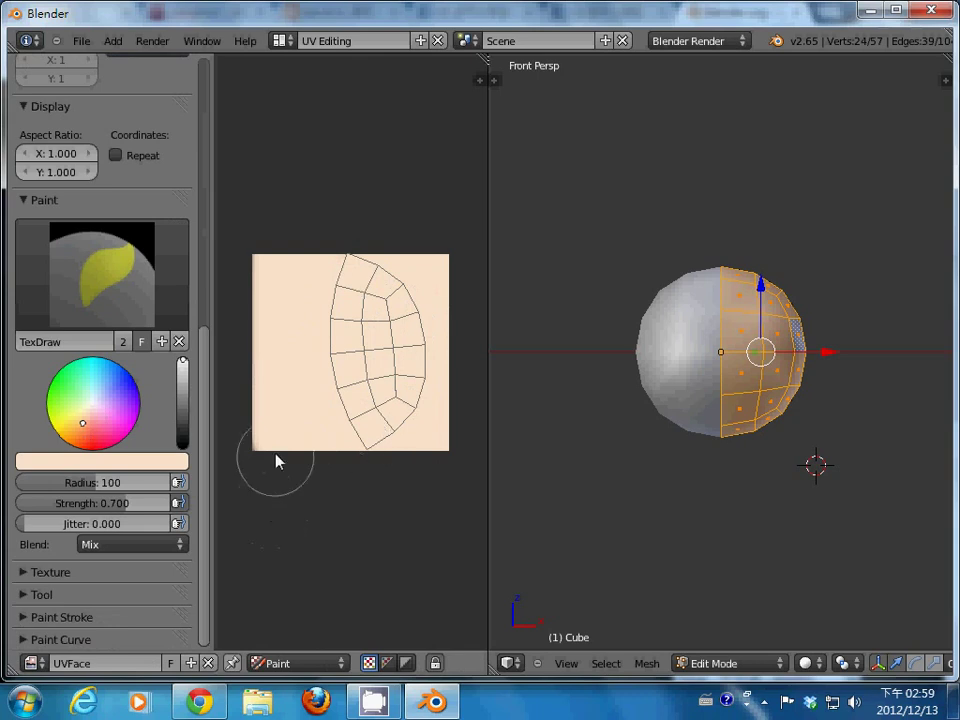
left_click(109, 481)
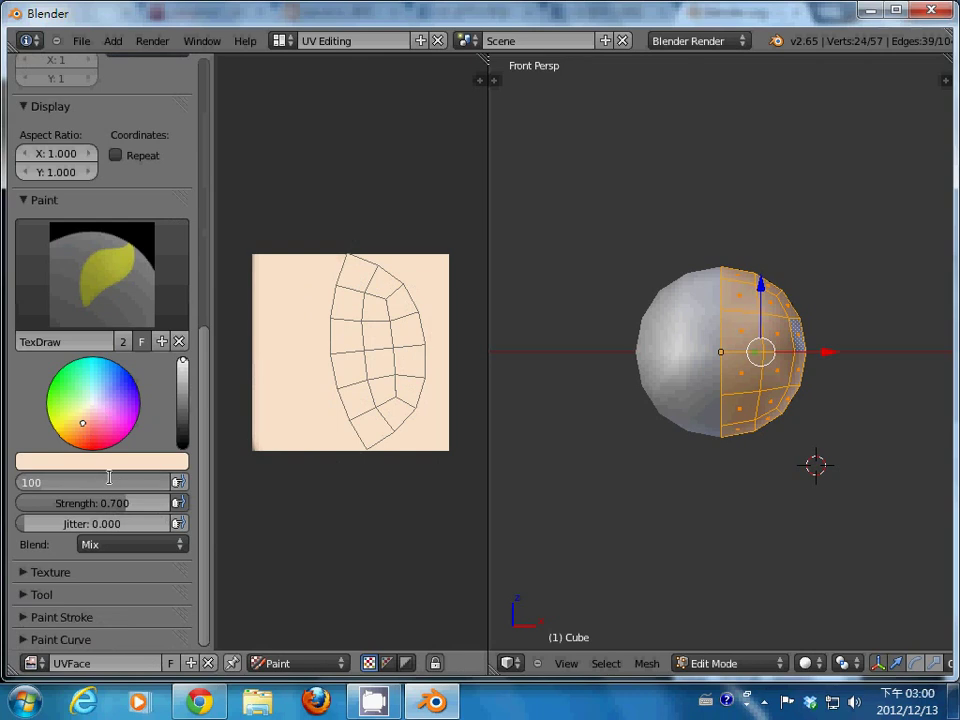
Set the brush radius to 20 and the brush colour to black
key("Escape")
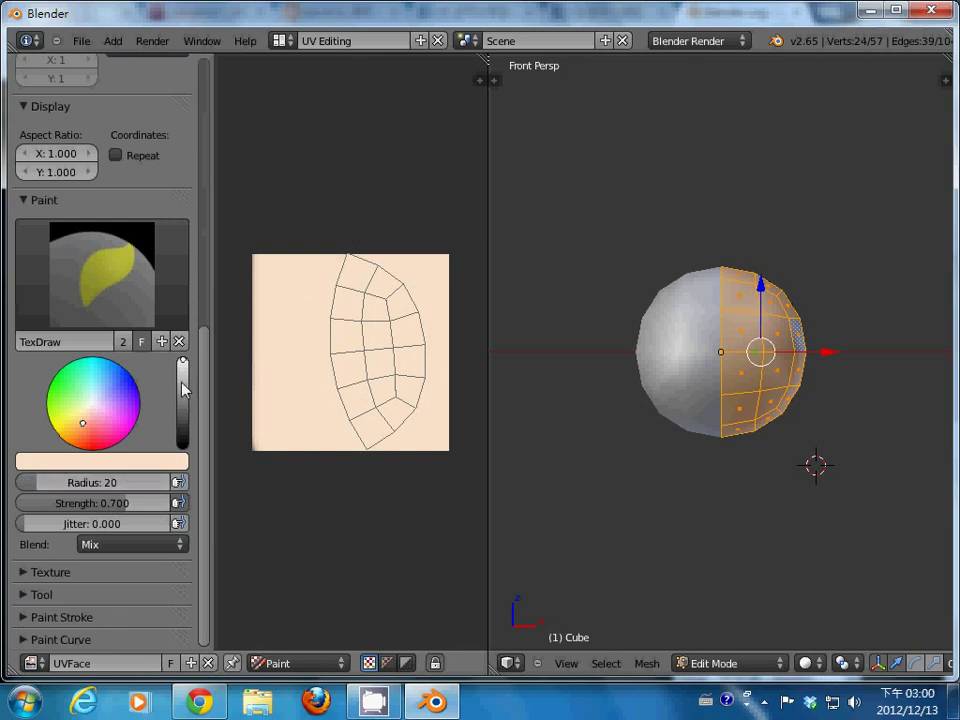
left_click_drag(183, 364, 182, 442)
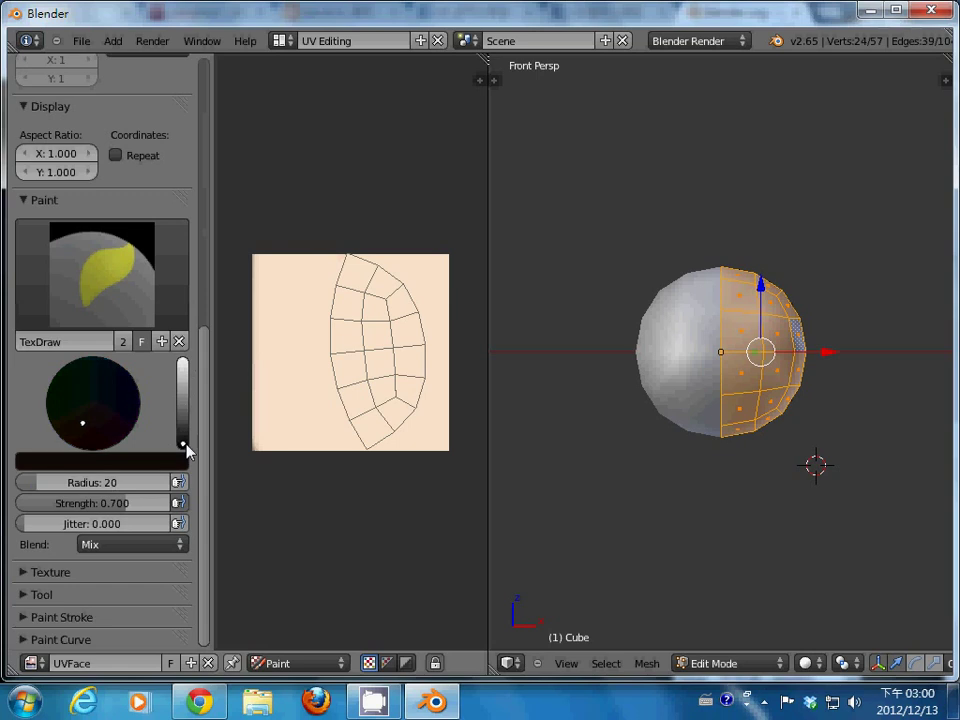
left_click(113, 432)
Paint a black eyebrow stroke across the upper middle of the UV image
left_click_drag(393, 312, 333, 338)
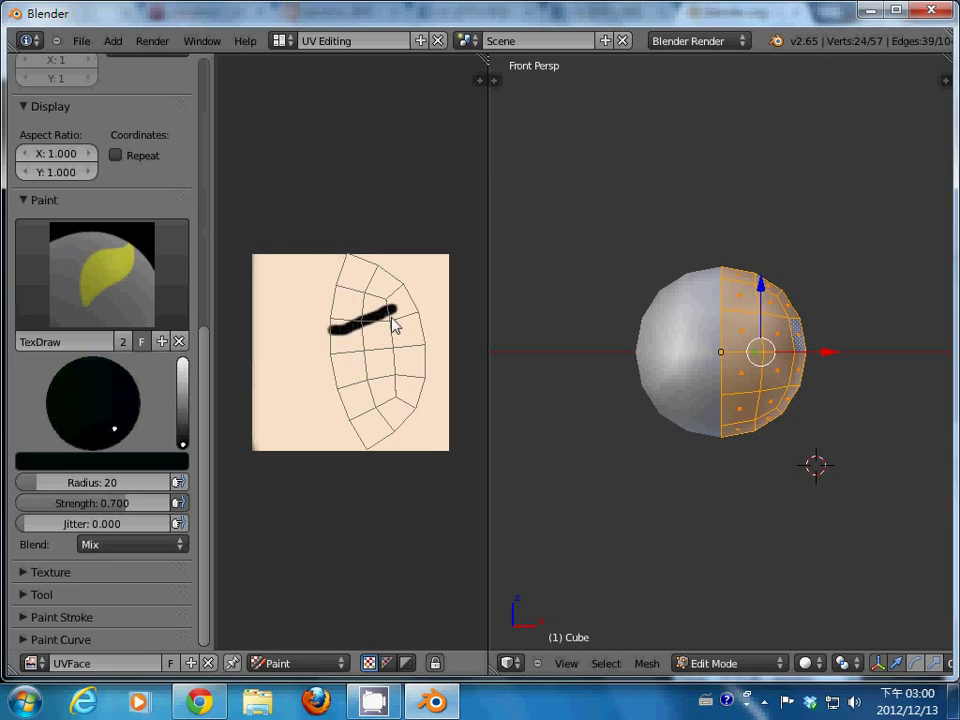
mouse_move(393, 313)
left_mouse_down()
mouse_move(393, 301)
mouse_move(346, 333)
left_mouse_up()
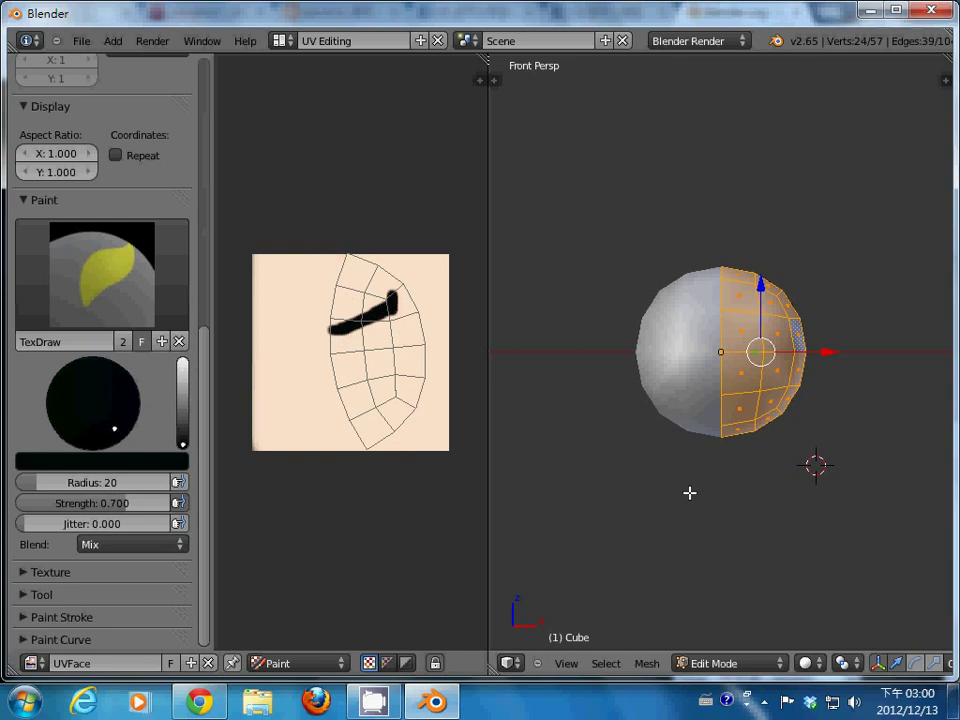
left_click(689, 492)
Test-render the still-grey sphere, then switch from UV Editing to the Default layout
key("F12")
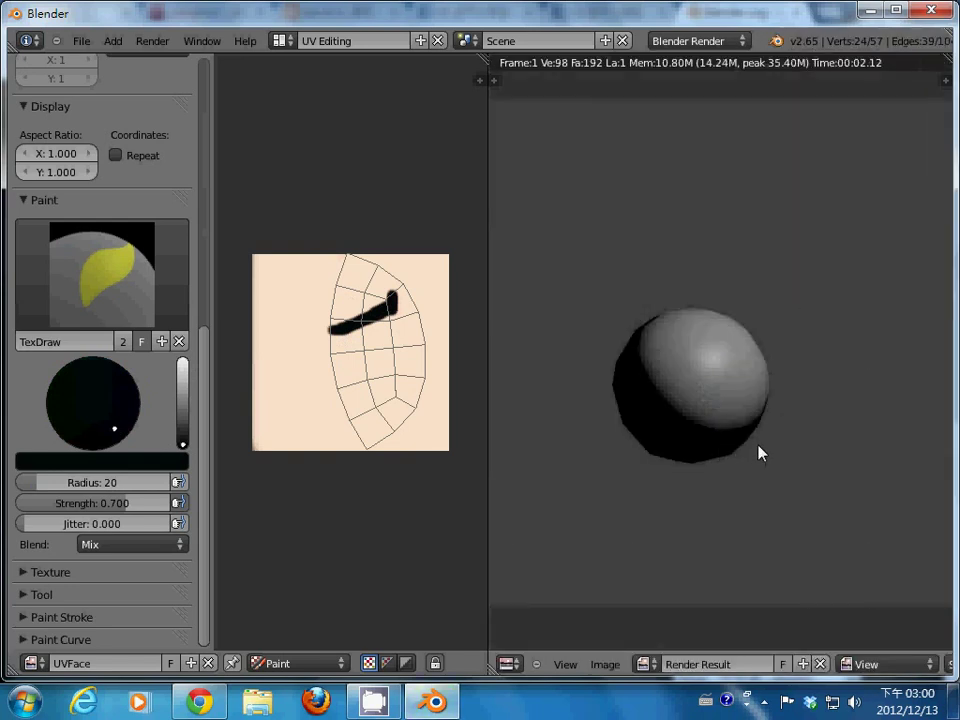
key("Escape")
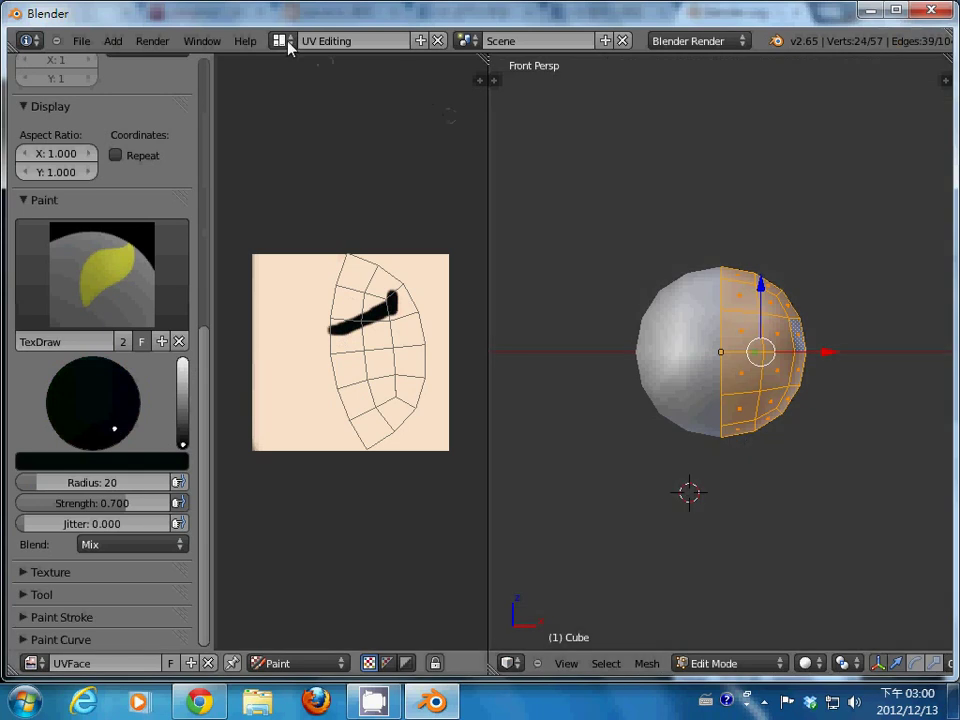
left_click(279, 40)
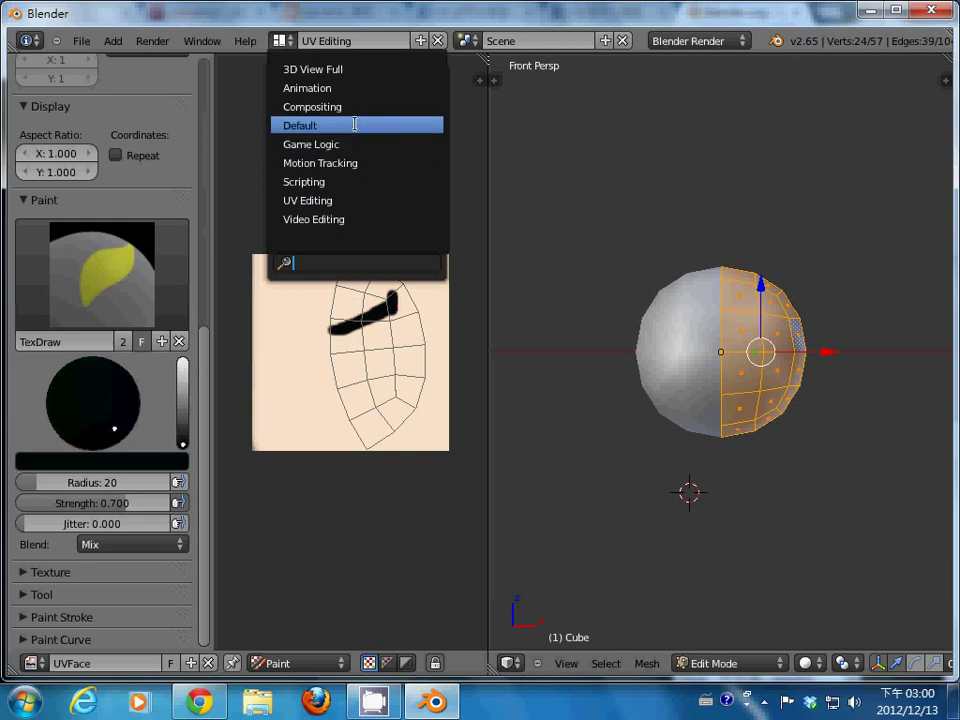
left_click(354, 124)
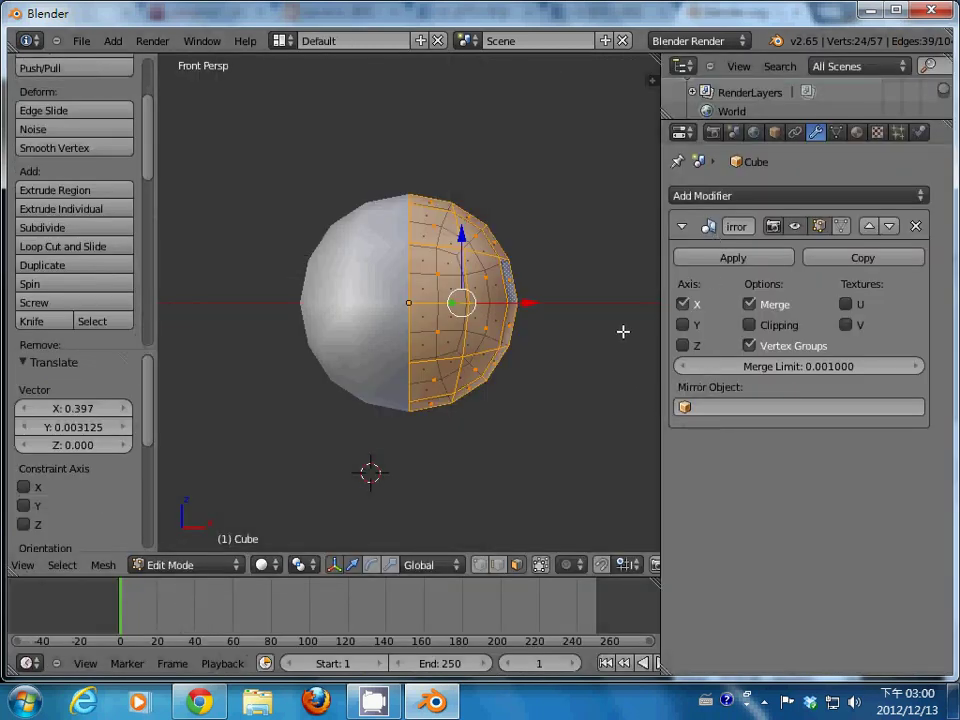
Set the sphere material's texture type to Image or Movie
left_click(857, 133)
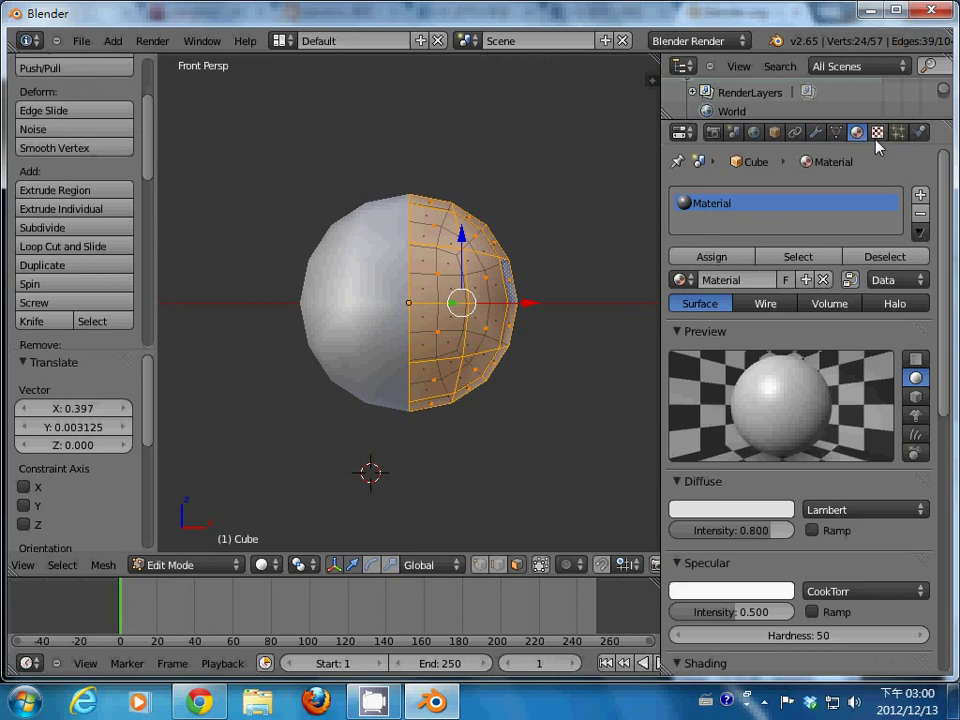
left_click(876, 137)
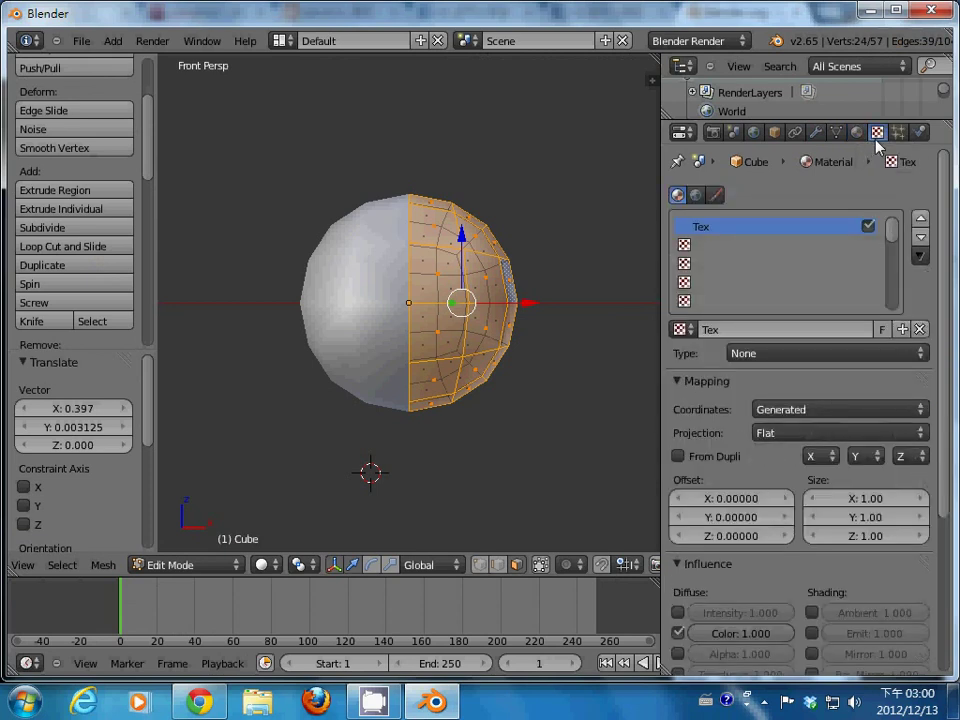
left_click(878, 357)
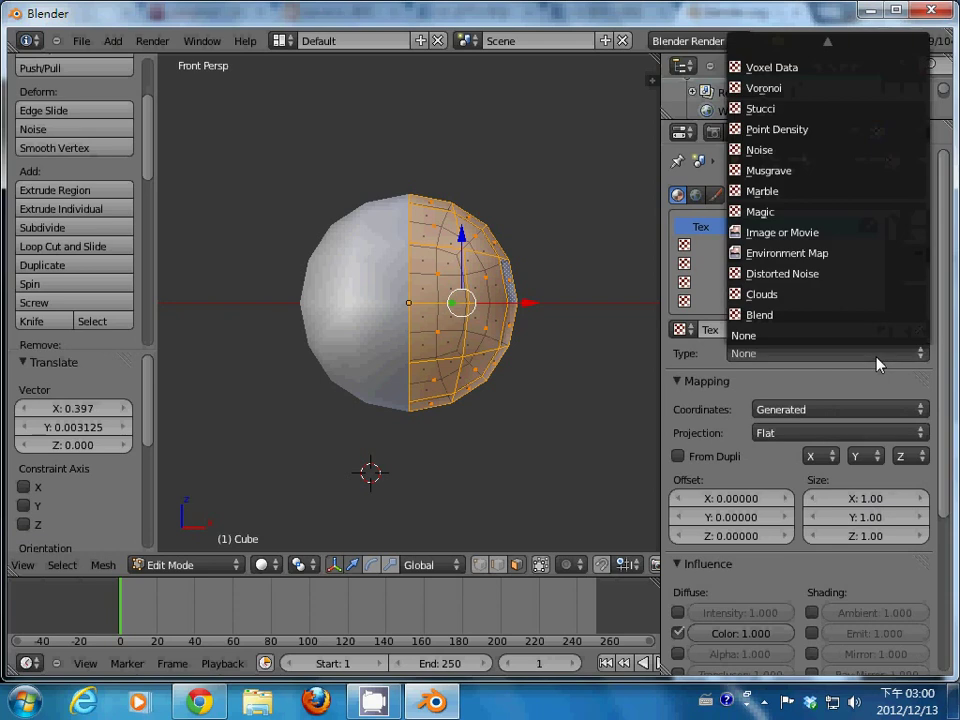
left_click(857, 233)
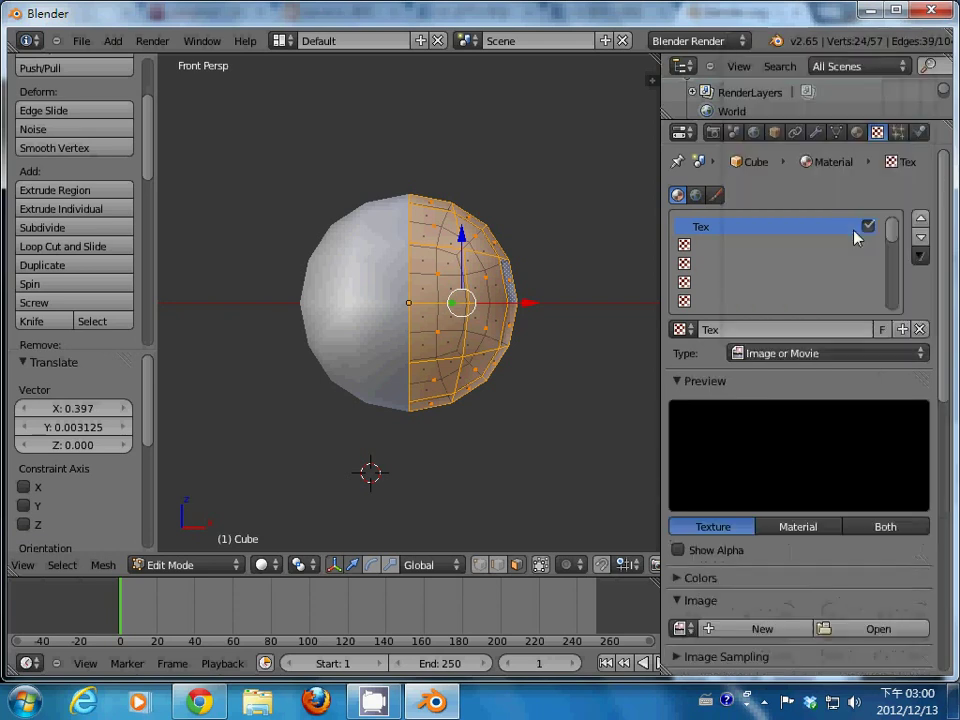
scroll(951, 420, "down", 2)
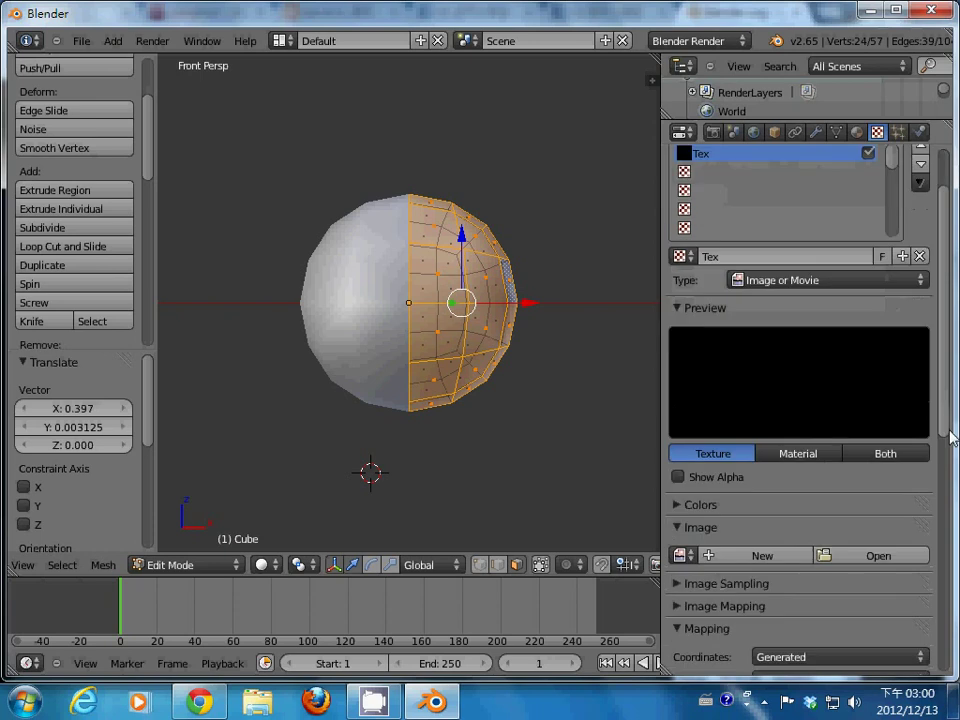
scroll(952, 460, "down", 2)
scroll(952, 480, "down", 2)
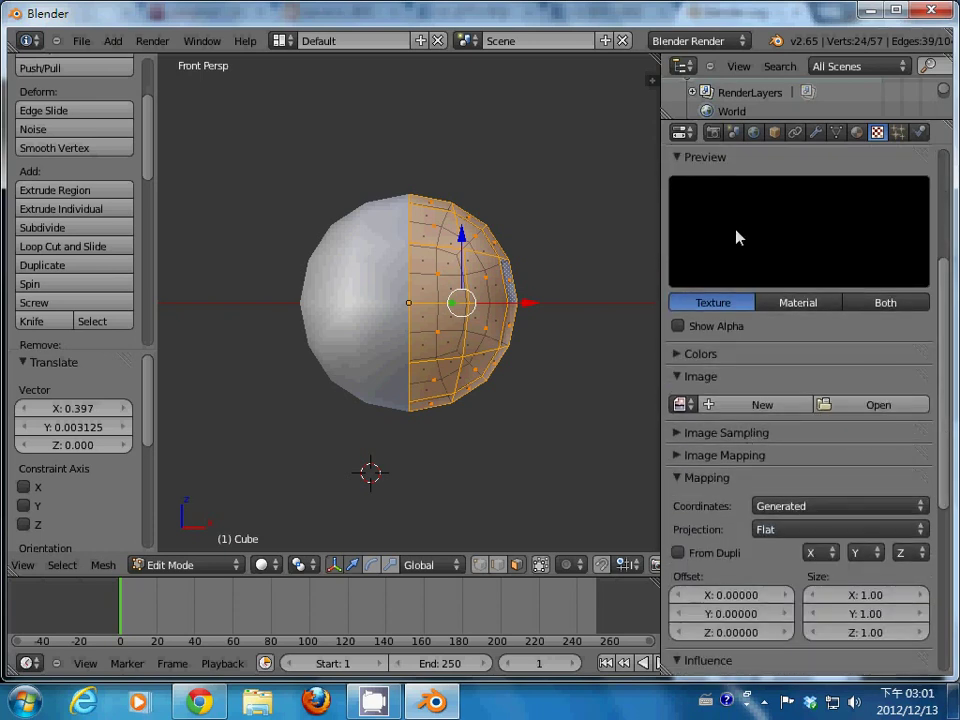
mouse_move(947, 386)
left_mouse_down()
mouse_move(949, 272)
mouse_move(947, 386)
left_mouse_up()
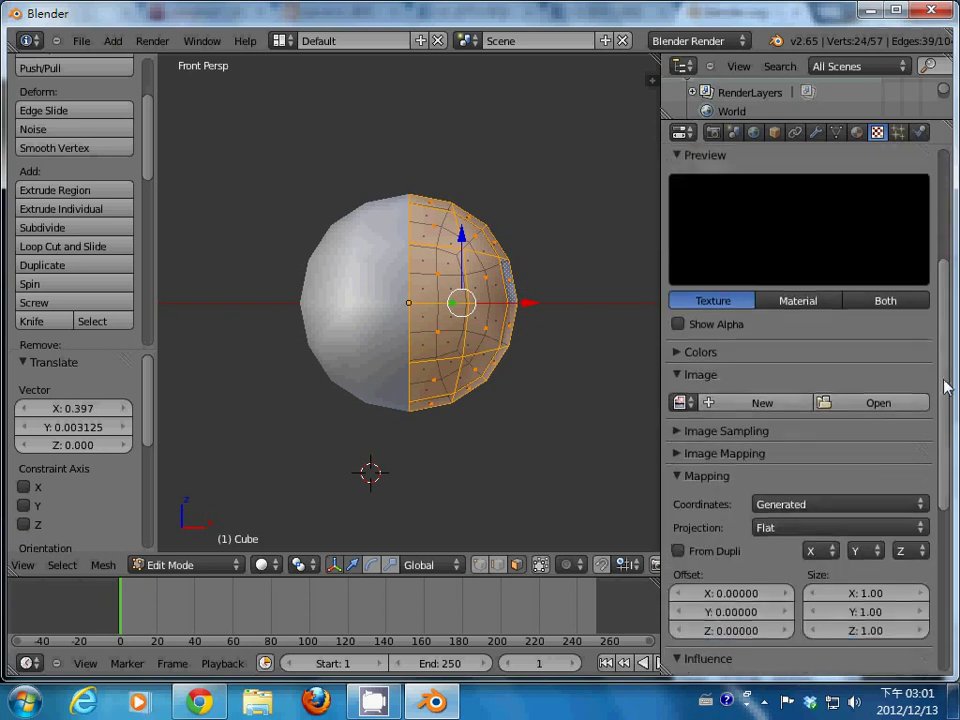
Load the UVFace image and map it by UV coordinates using UVMap
left_click(682, 401)
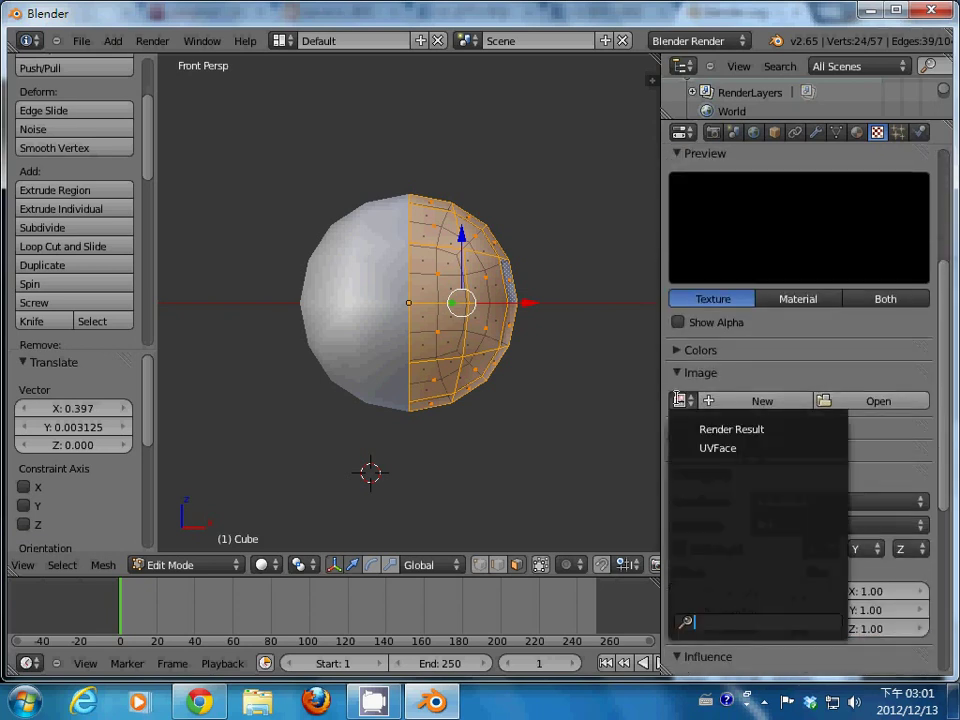
left_click(726, 450)
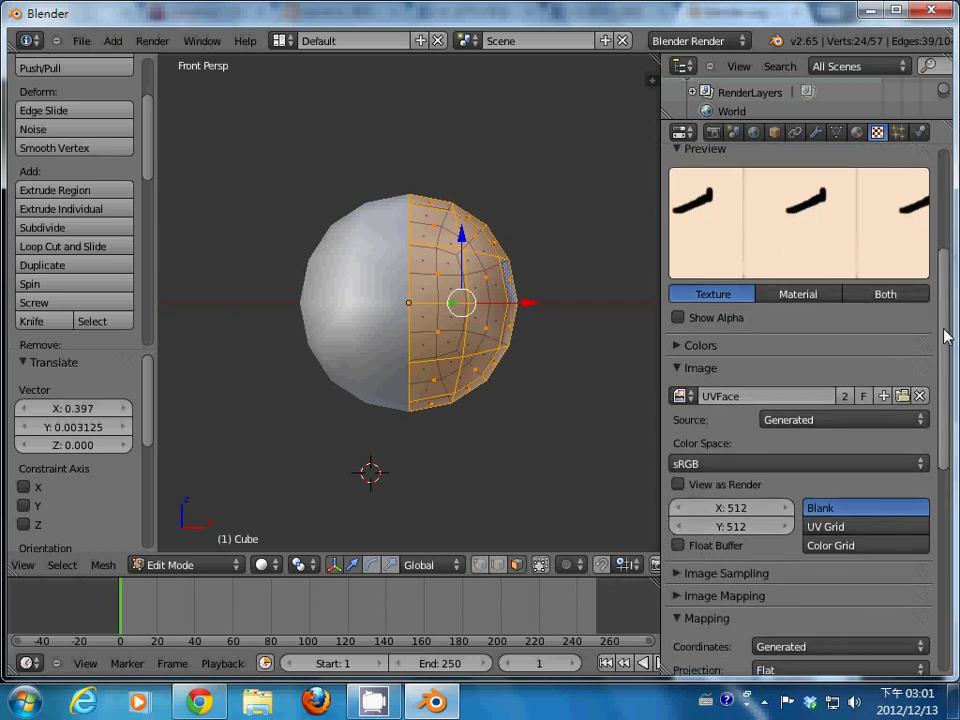
left_click_drag(945, 328, 940, 485)
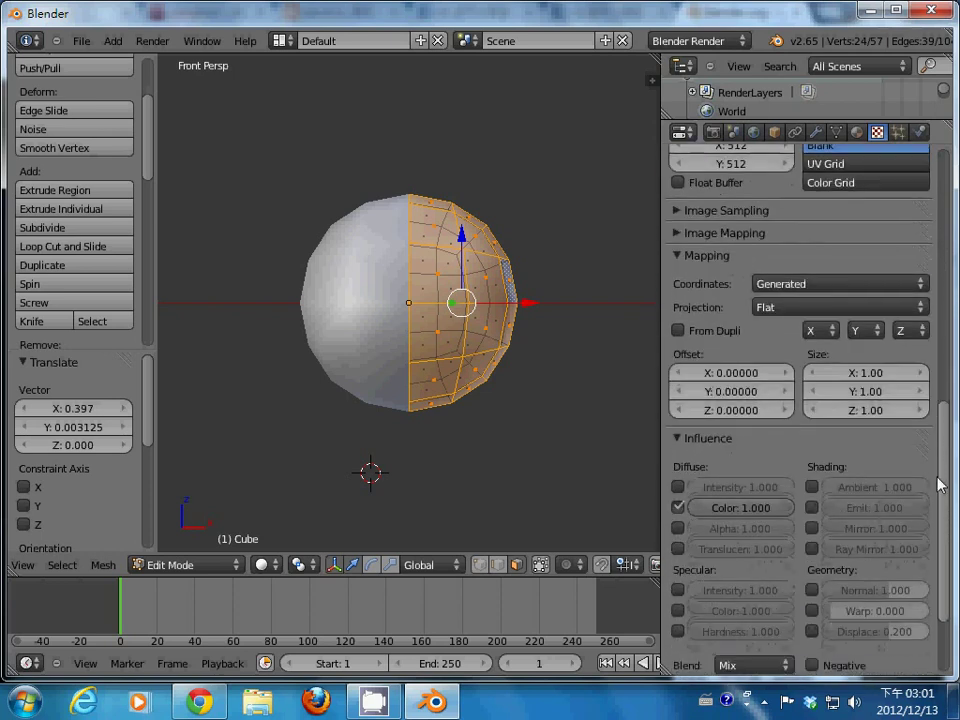
left_click(816, 287)
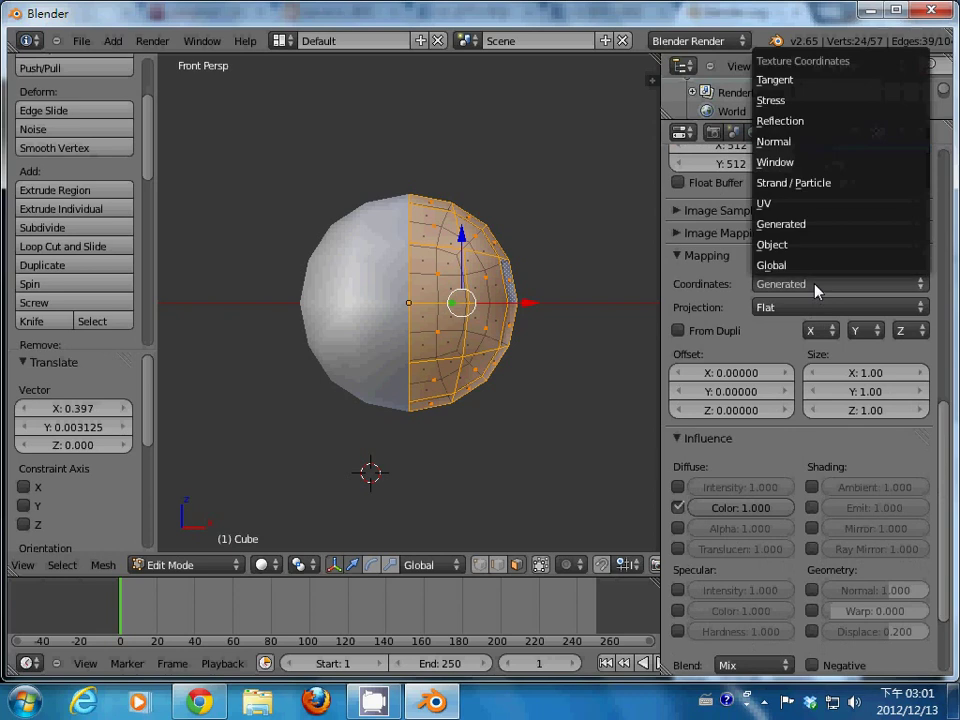
left_click(795, 204)
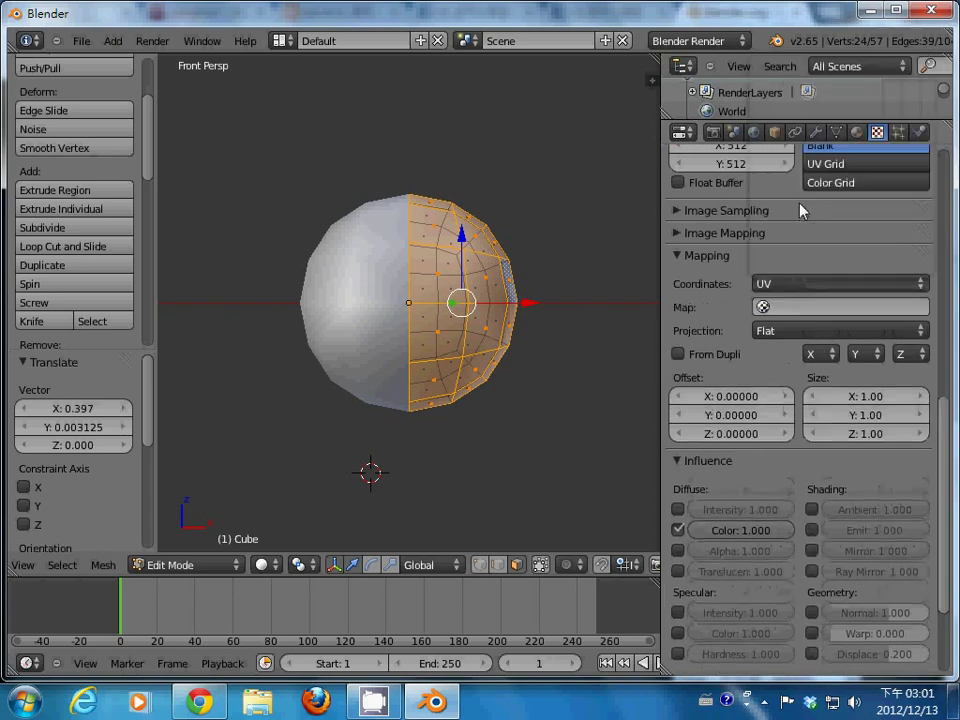
left_click(780, 307)
left_click(773, 337)
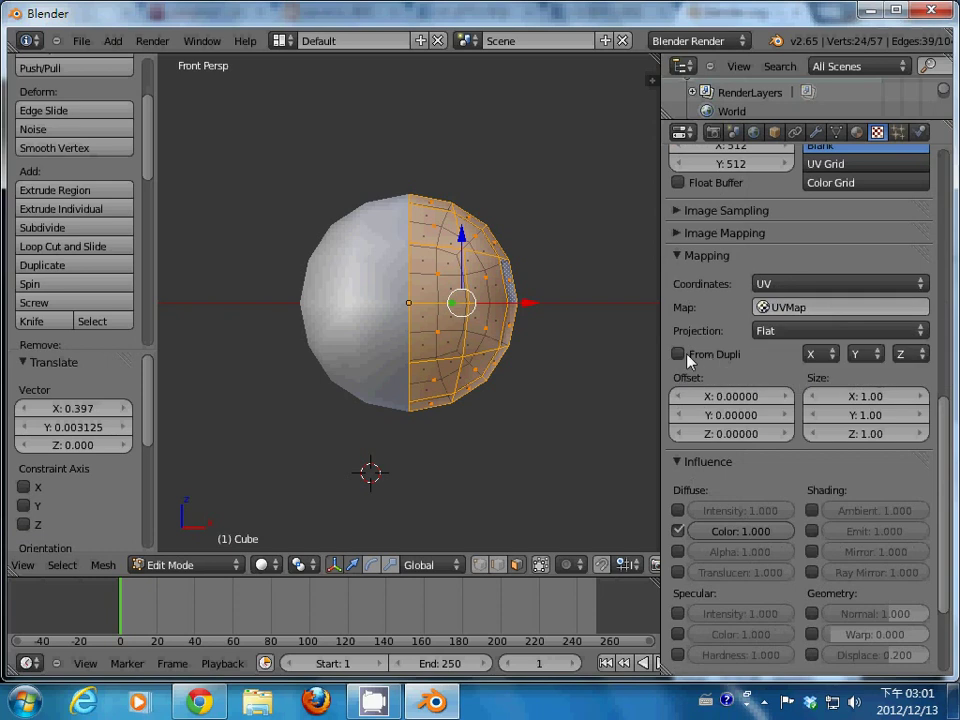
left_click(570, 364)
Render a preview of the textured face and inspect it
key("F12")
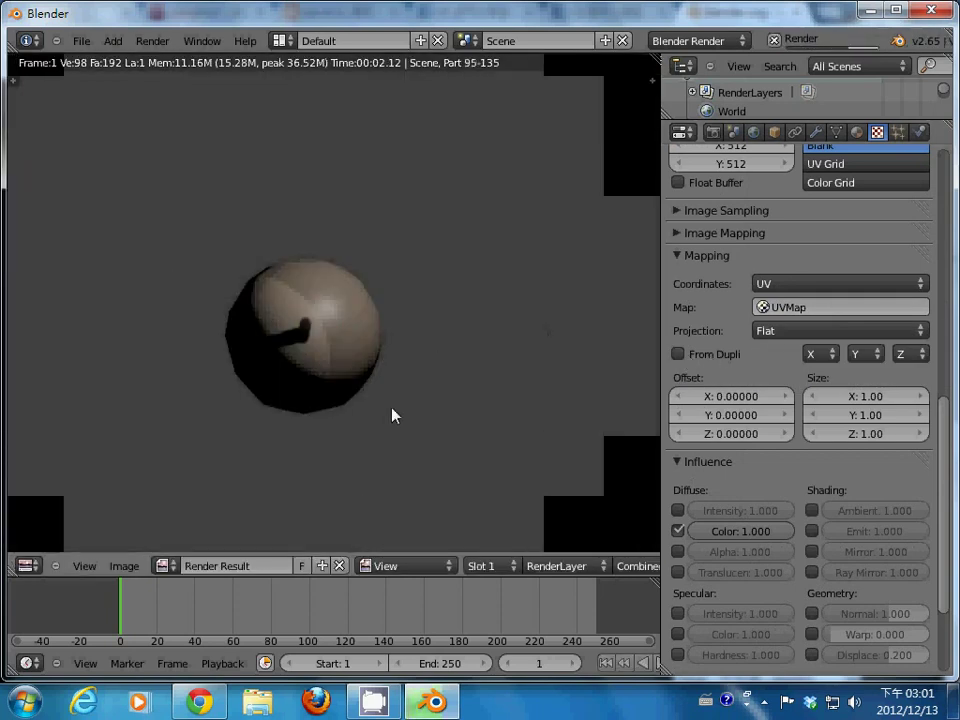
middle_click_drag(405, 366, 483, 368)
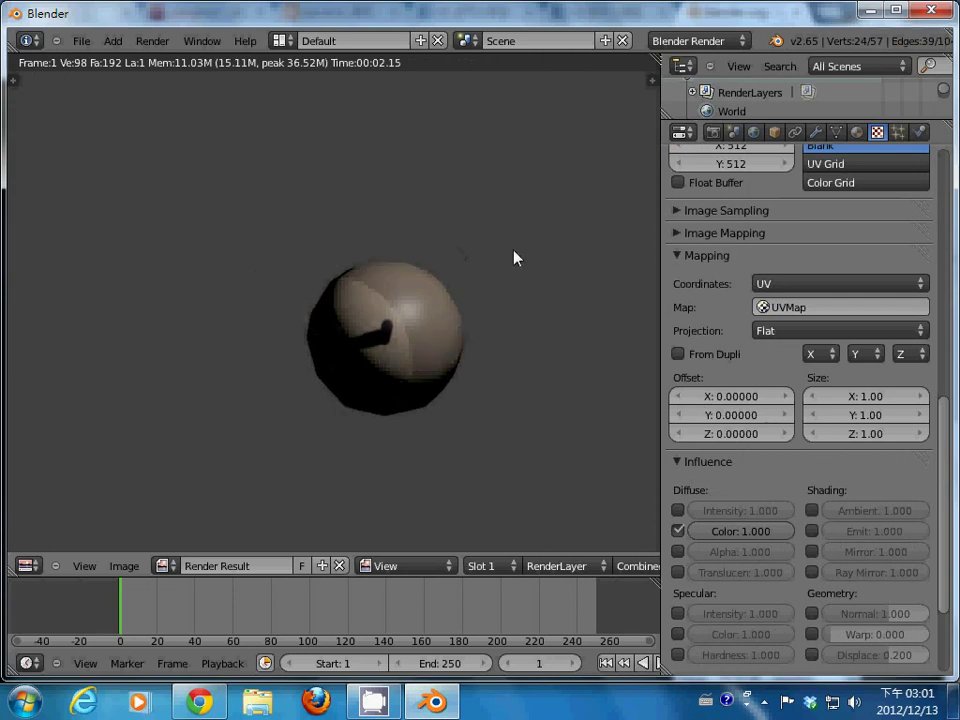
key("Escape")
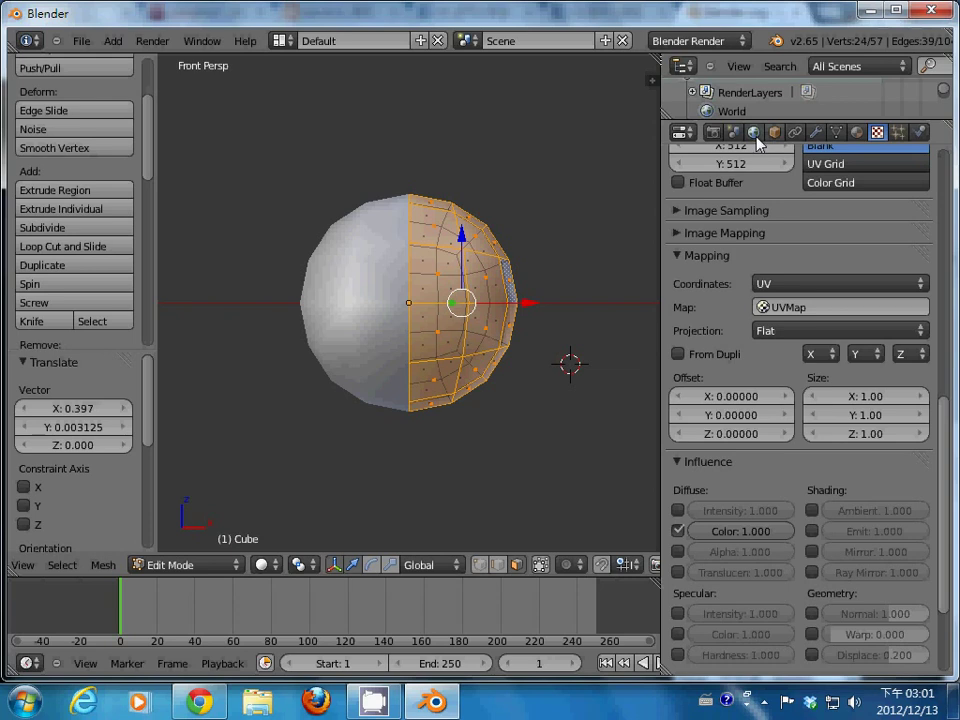
Enable World Environment Lighting with energy 0.3 and render again
left_click(754, 132)
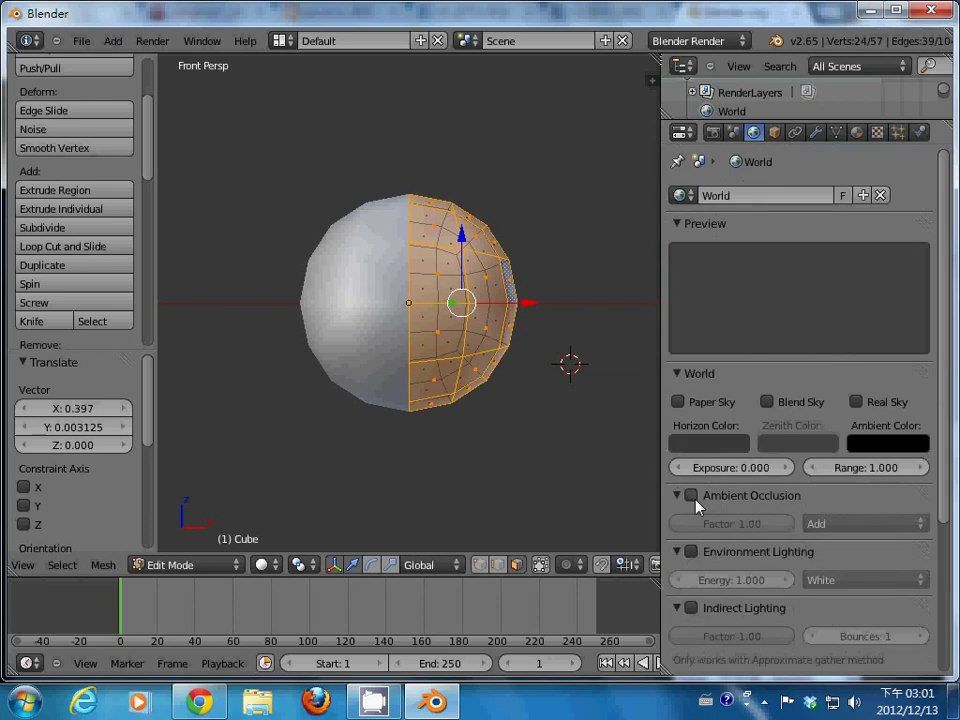
left_click(691, 552)
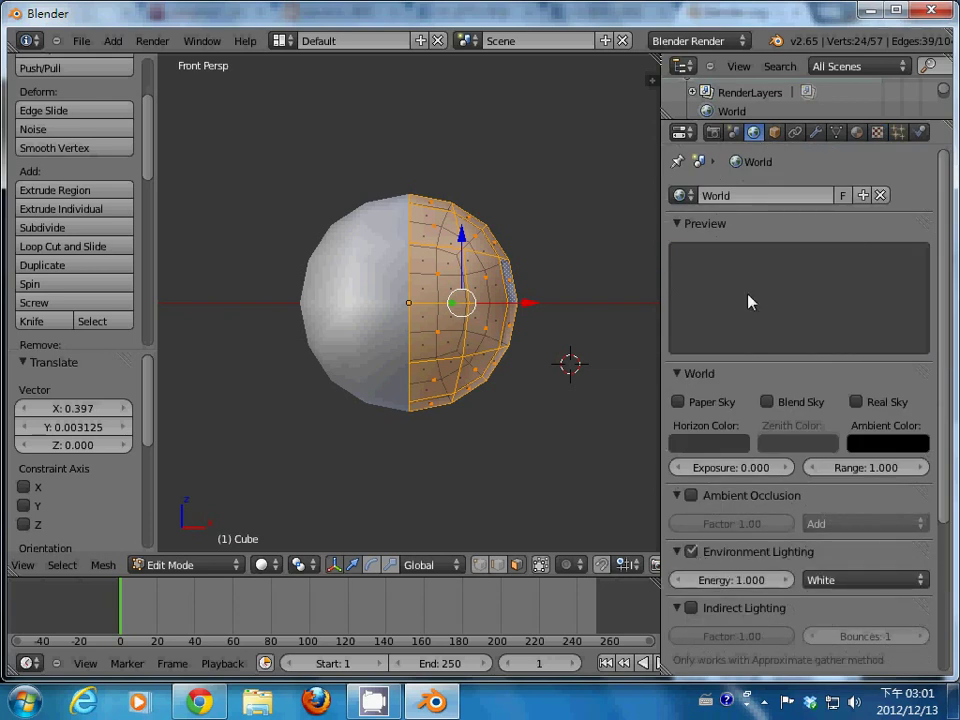
left_click(756, 576)
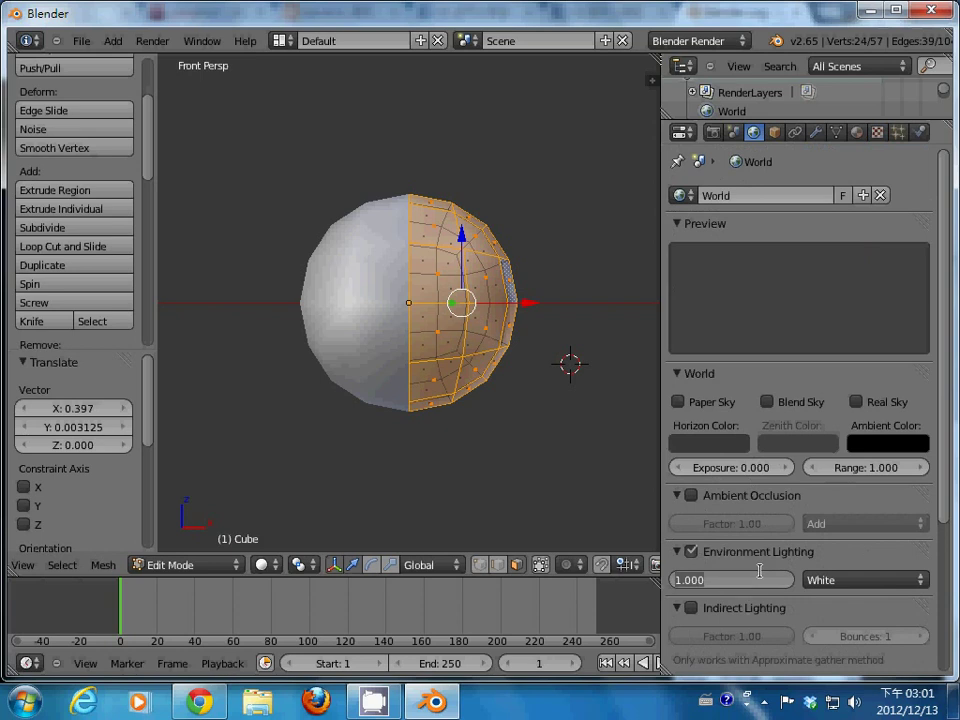
type("0.3")
key("Return")
left_click(556, 476)
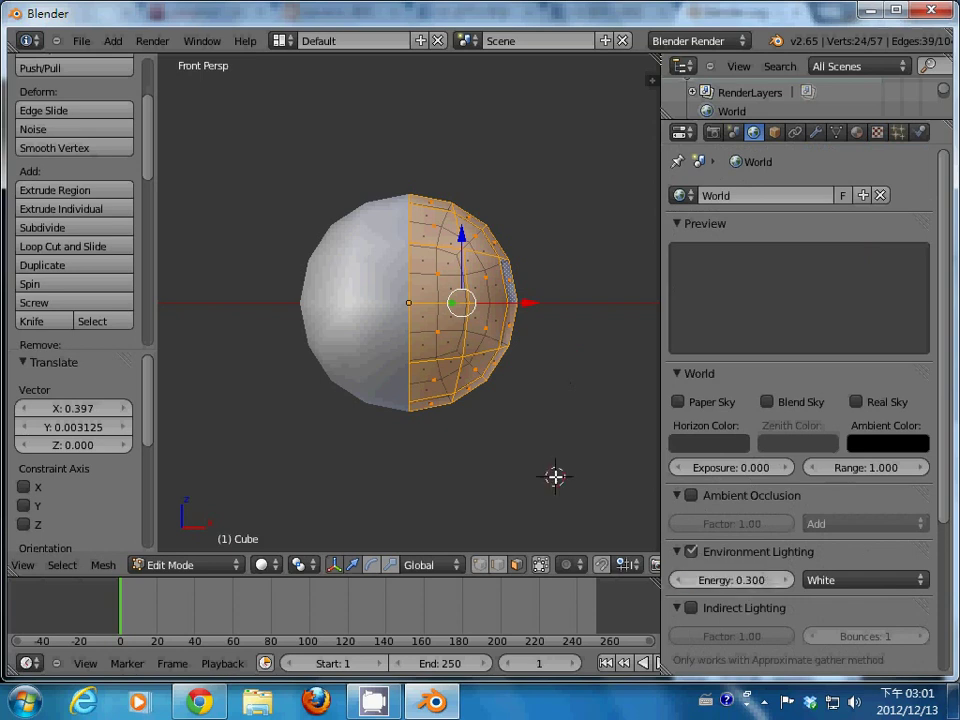
key("F12")
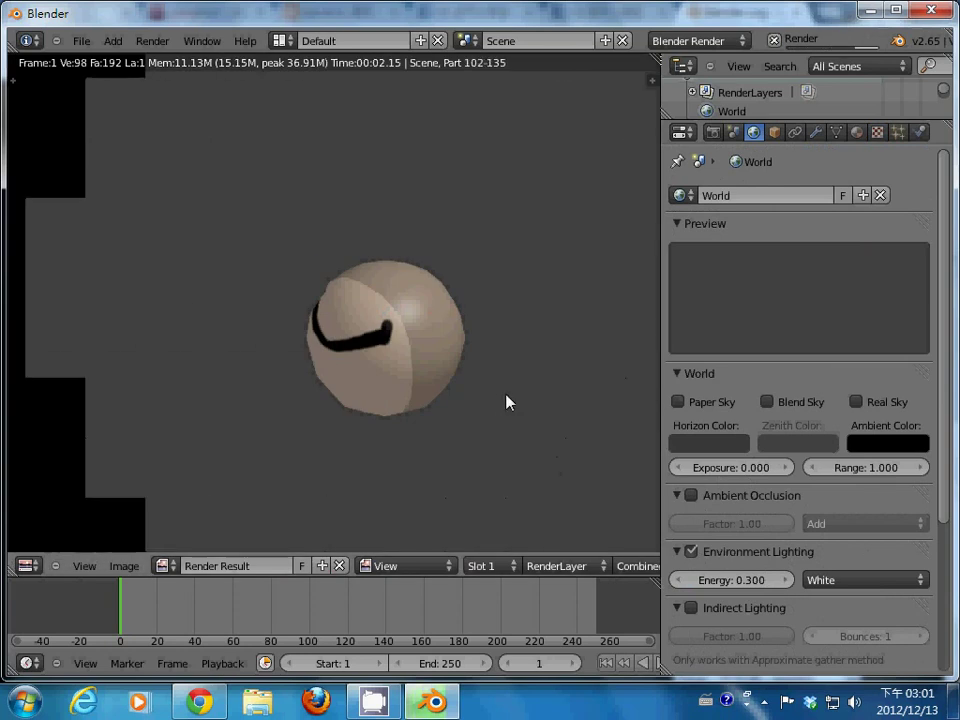
Inspect the render of the eyebrow-painted ball under the 0.3 environment lighting
middle_click_drag(507, 401, 553, 397)
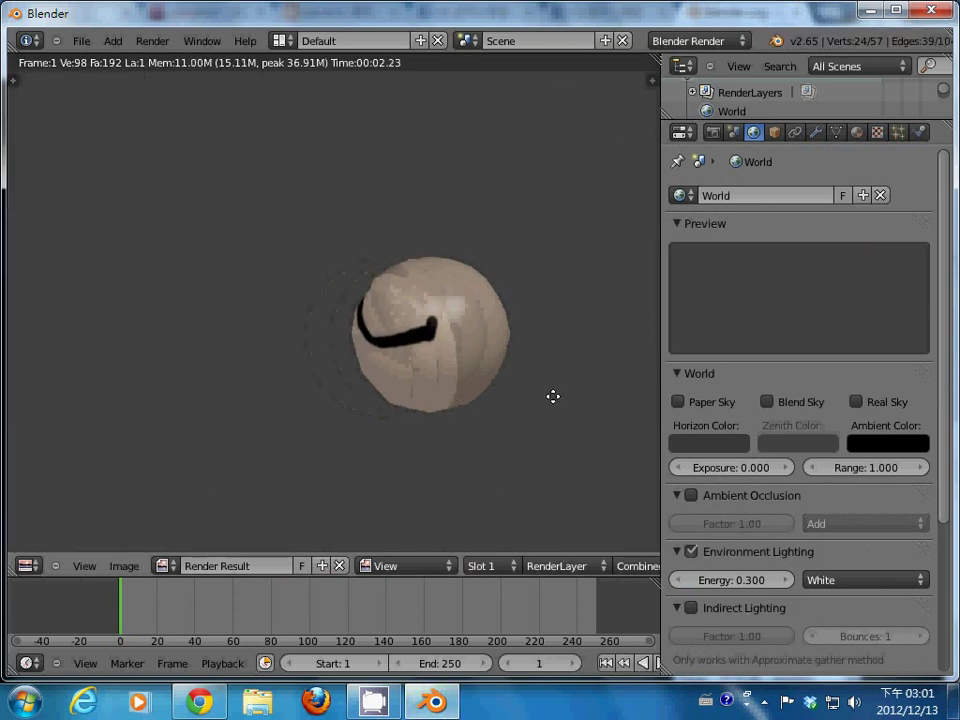
left_click(510, 413)
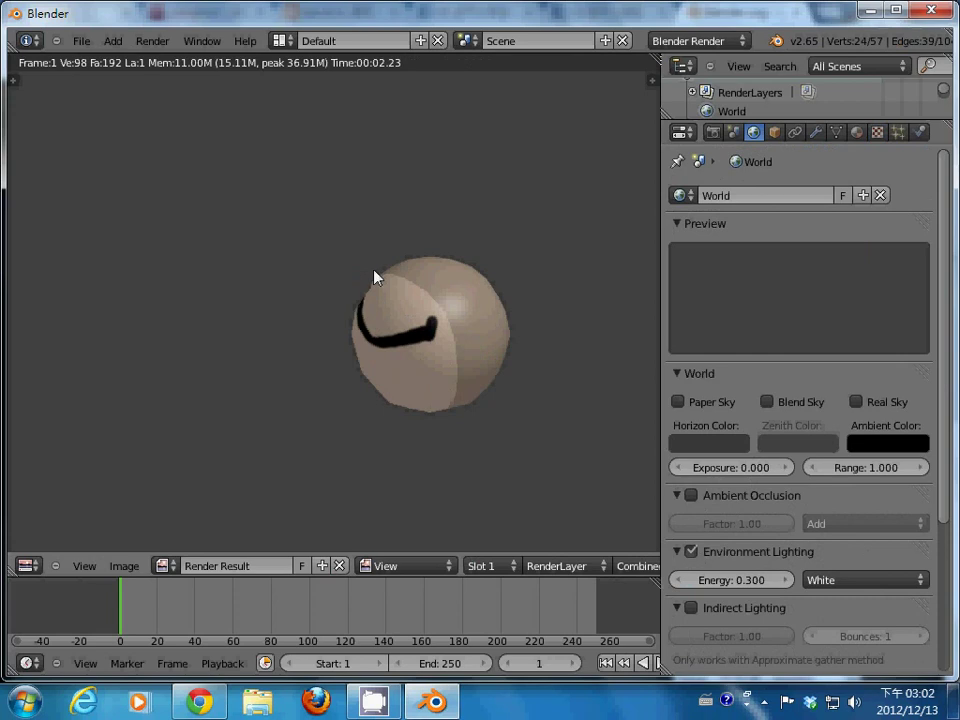
left_click(284, 41)
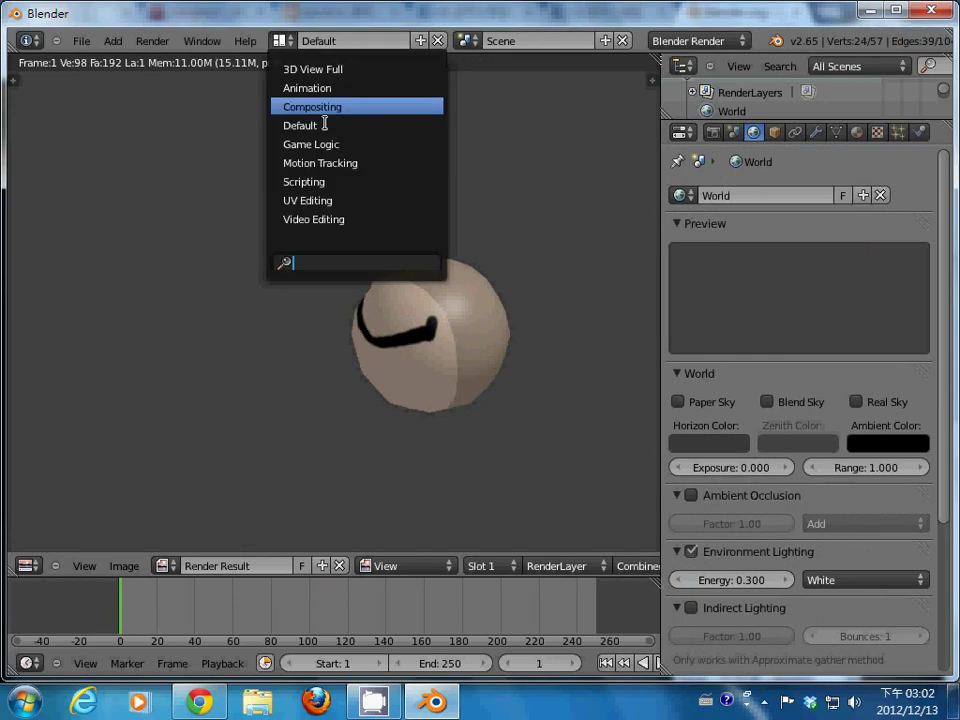
Return to UV Editing, switch to camera view, and render the head close up
key("Return")
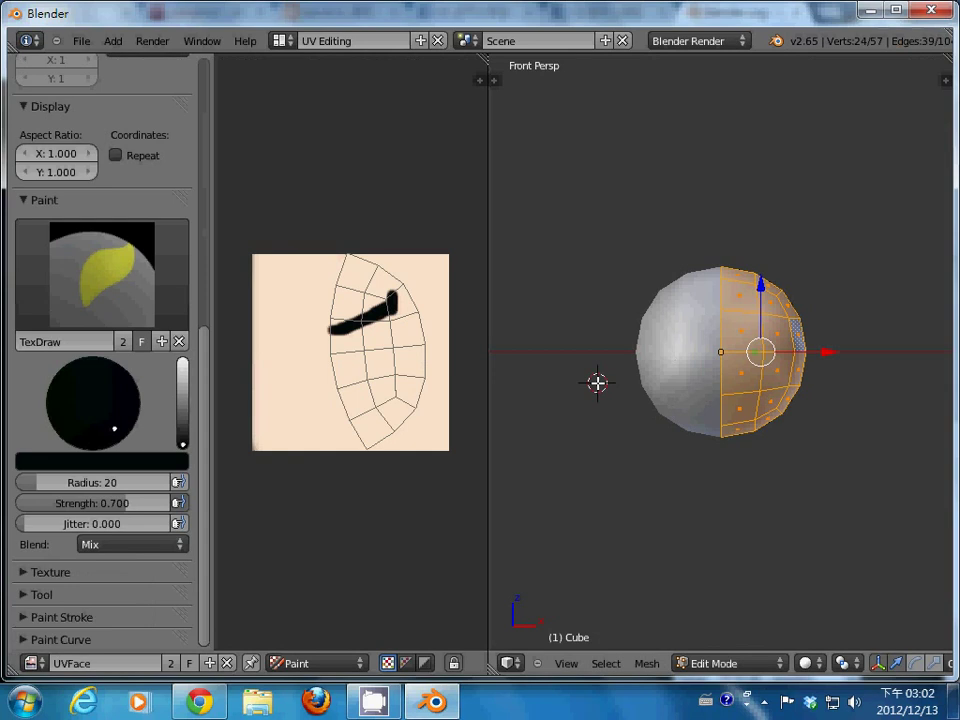
key("F12")
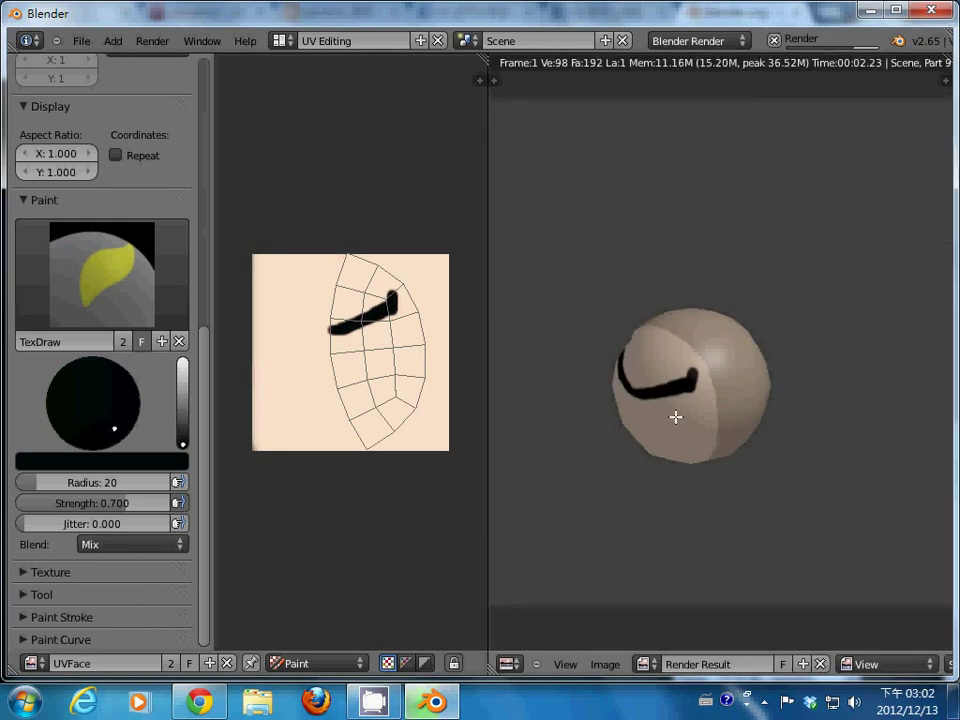
key("Escape")
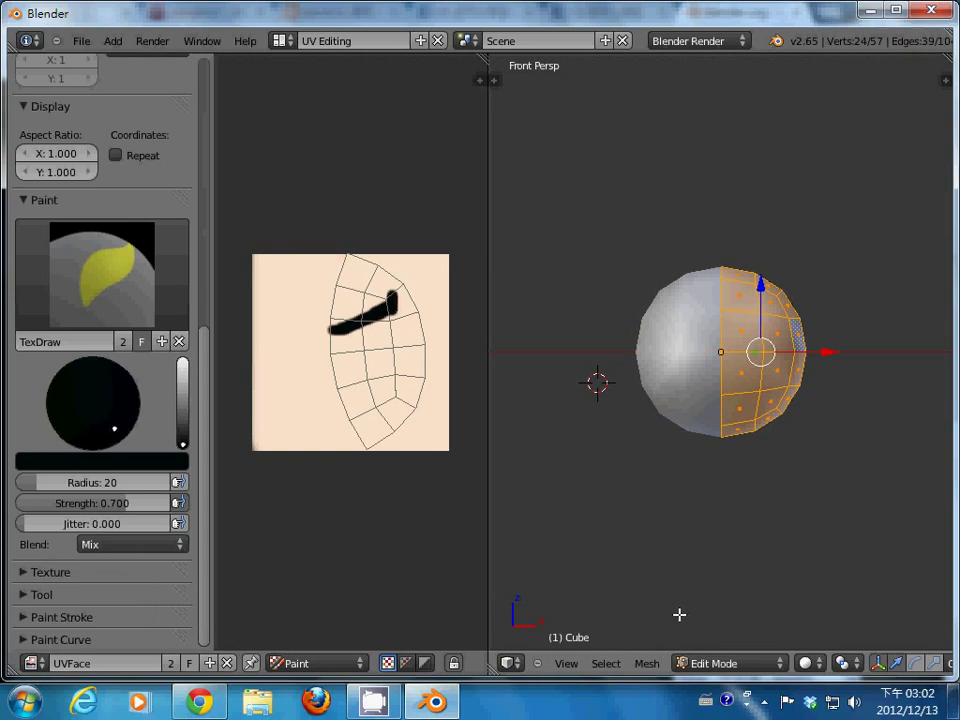
left_click(744, 517)
left_click(814, 453)
key("KP_0")
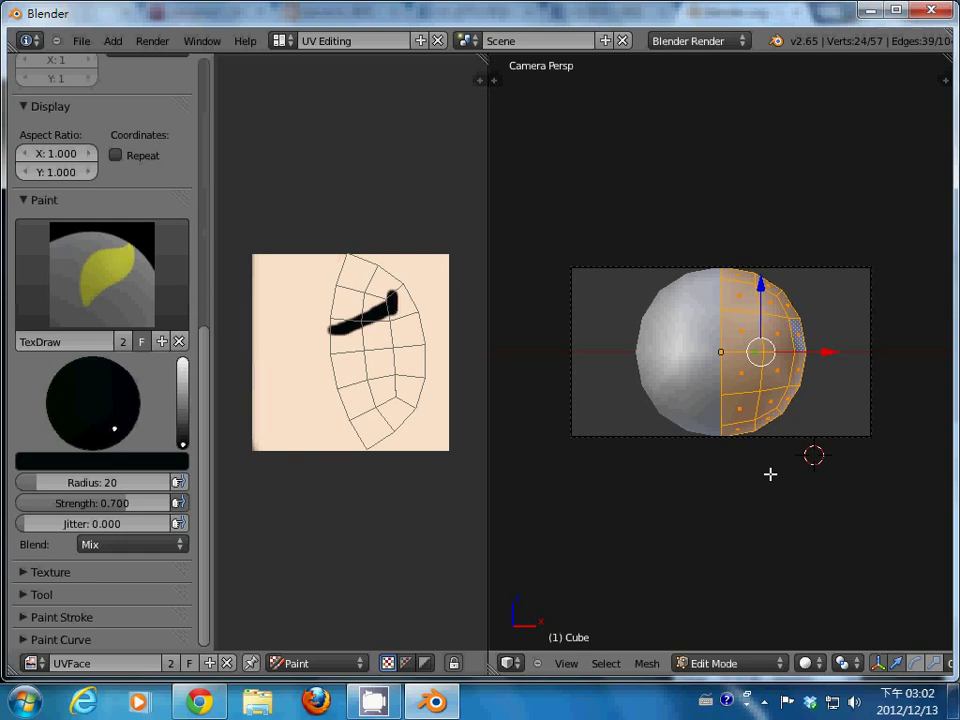
key("F12")
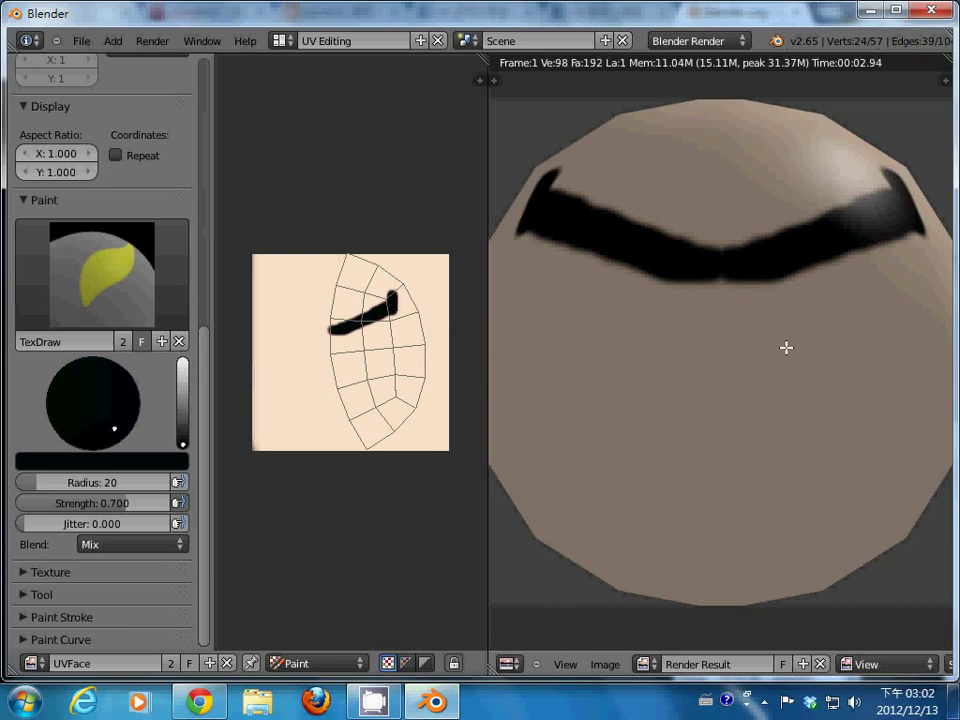
Zoom out the render and raise the brush colour value from black to light pink
scroll(786, 347, "down", 3)
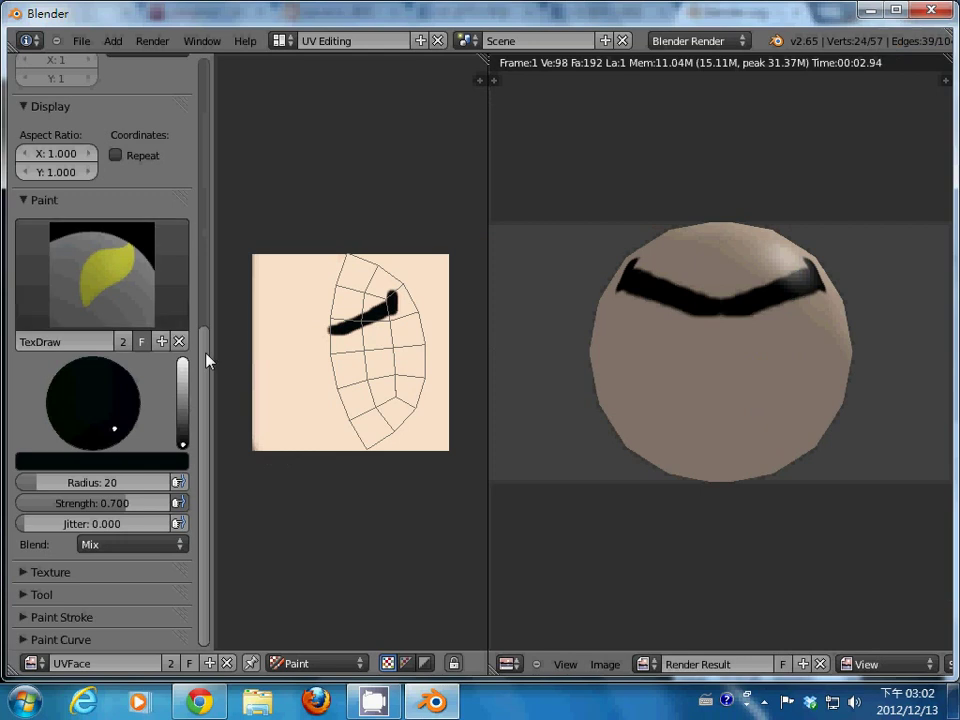
left_click_drag(208, 361, 208, 406)
left_click_drag(183, 446, 184, 368)
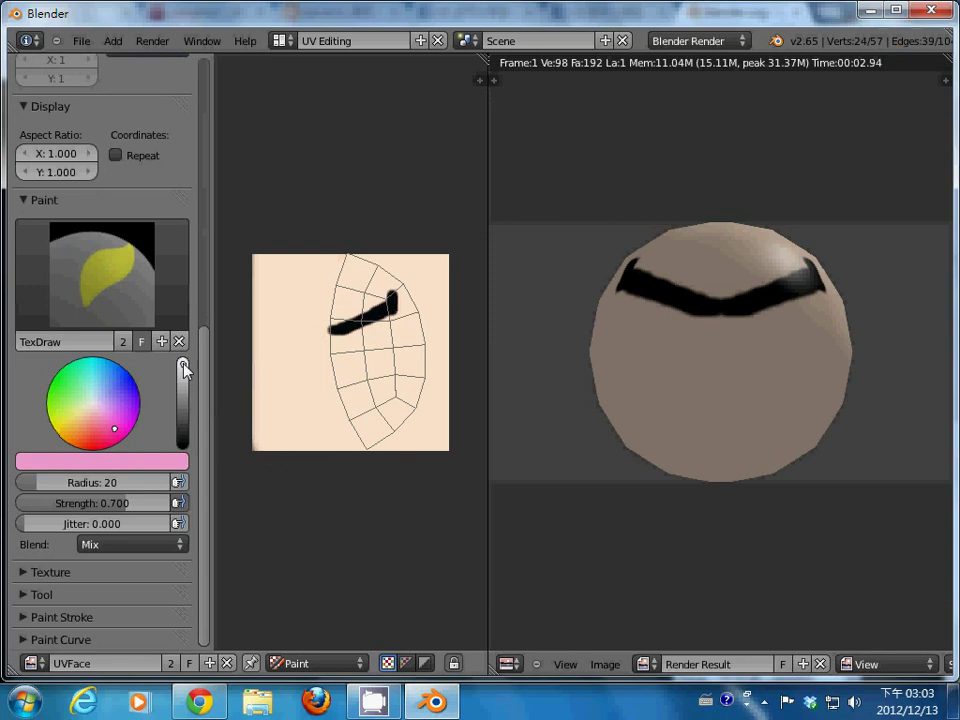
Paint a pale cyan eye, then a black pupil inside it
left_click(92, 388)
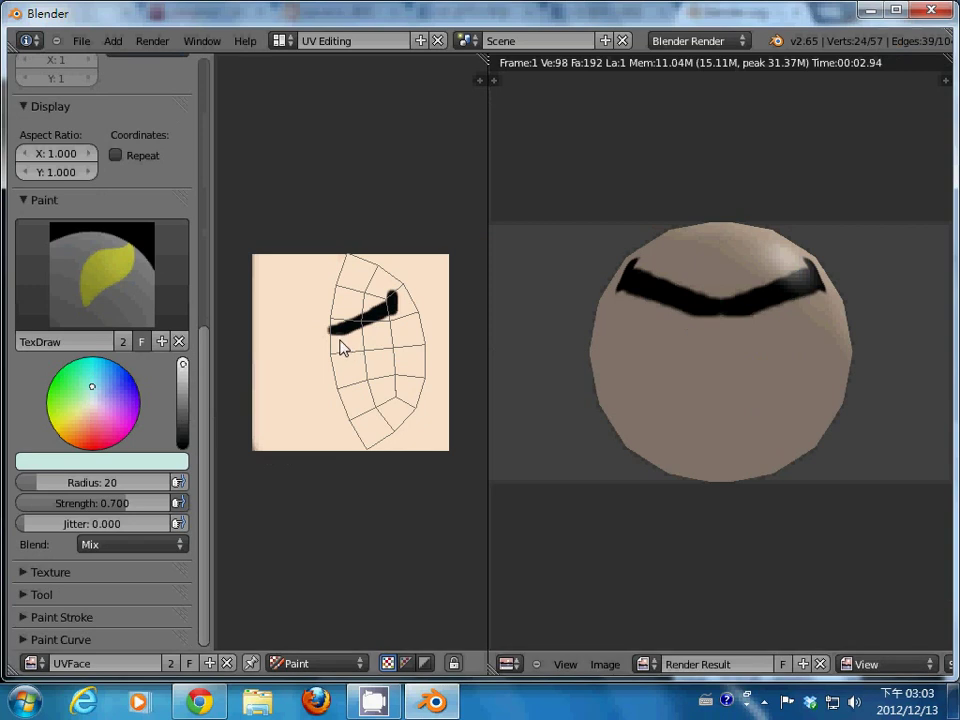
mouse_move(340, 346)
left_mouse_down()
mouse_move(349, 364)
mouse_move(381, 353)
mouse_move(368, 343)
mouse_move(358, 366)
mouse_move(345, 347)
mouse_move(383, 337)
mouse_move(343, 362)
mouse_move(369, 375)
mouse_move(386, 329)
left_mouse_up()
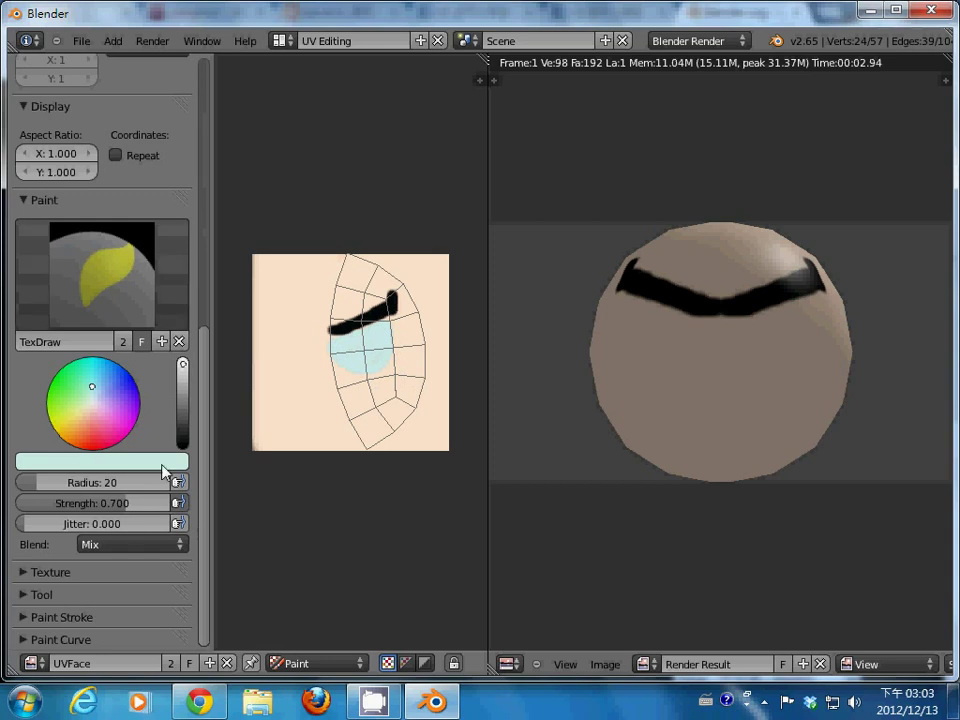
left_click(94, 407)
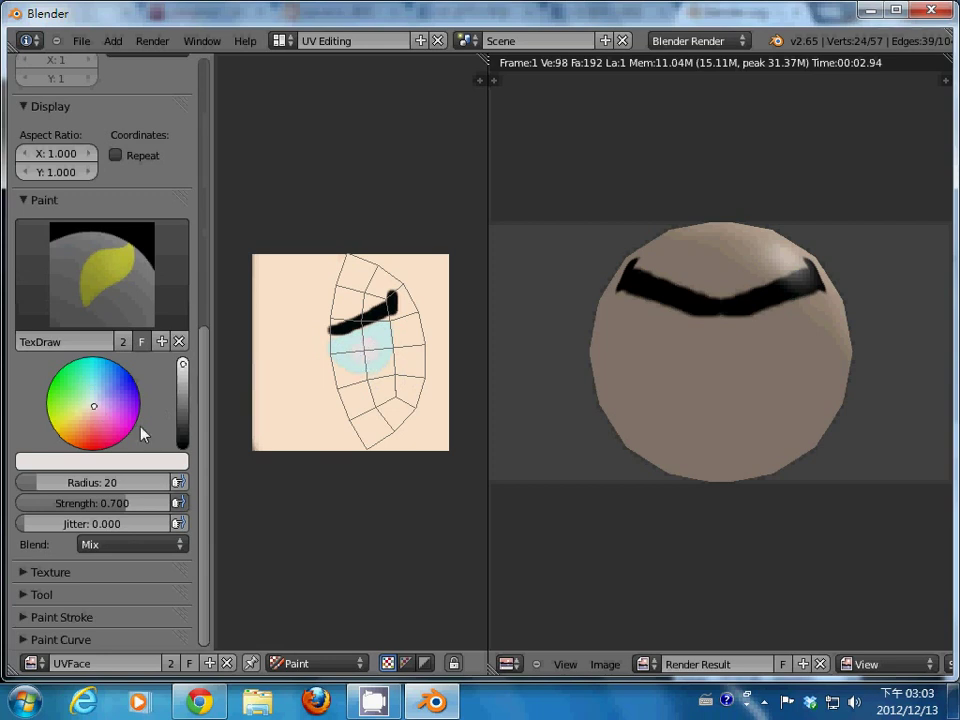
left_click_drag(184, 366, 182, 443)
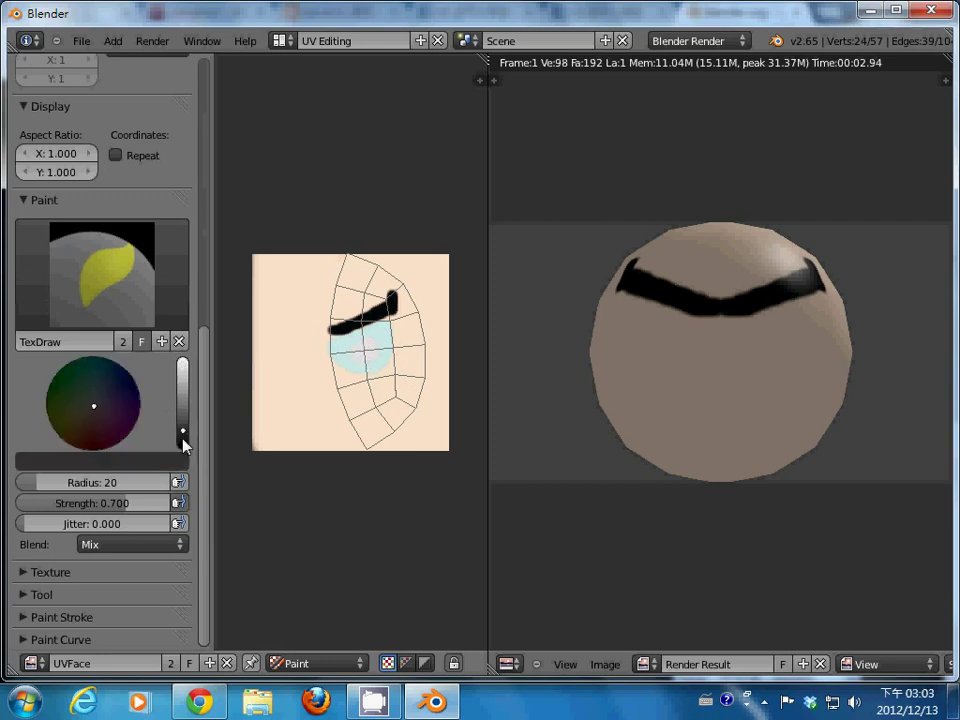
left_click(118, 430)
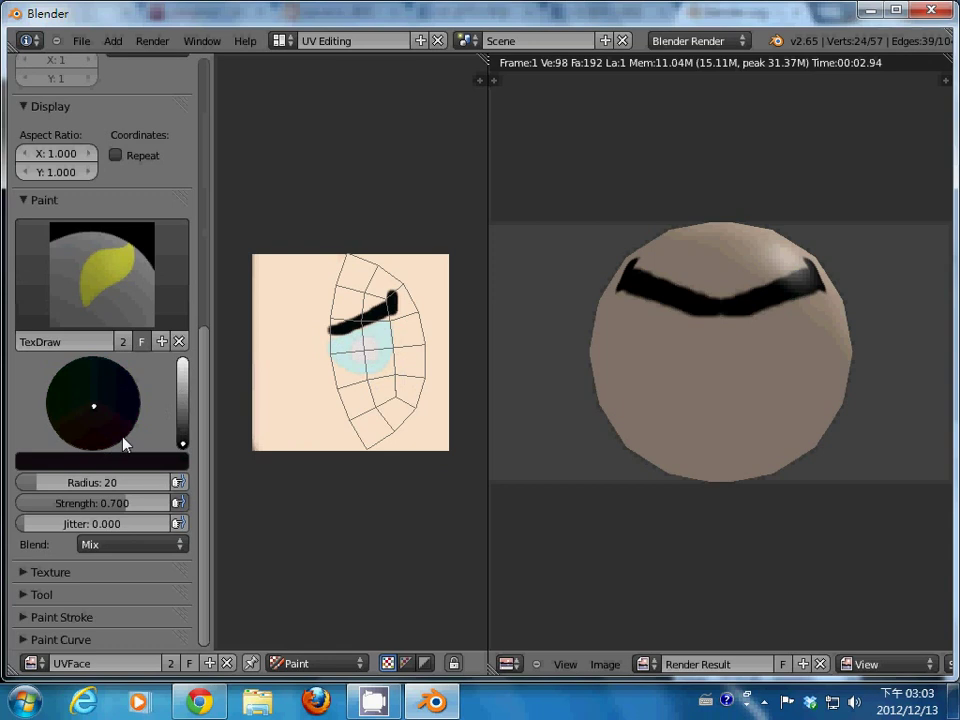
left_click(369, 350)
Add a black nose dot and mouth stroke, then faint grey under-eye shading at strength 0.085
left_click(346, 401)
left_click_drag(373, 417, 354, 426)
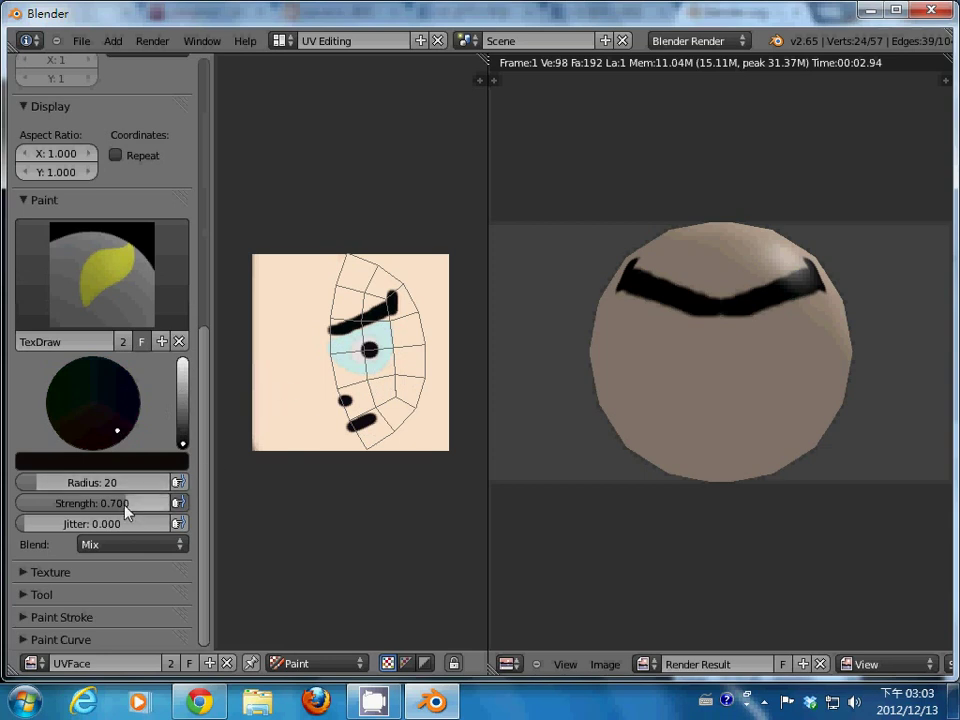
left_click_drag(117, 506, 48, 500)
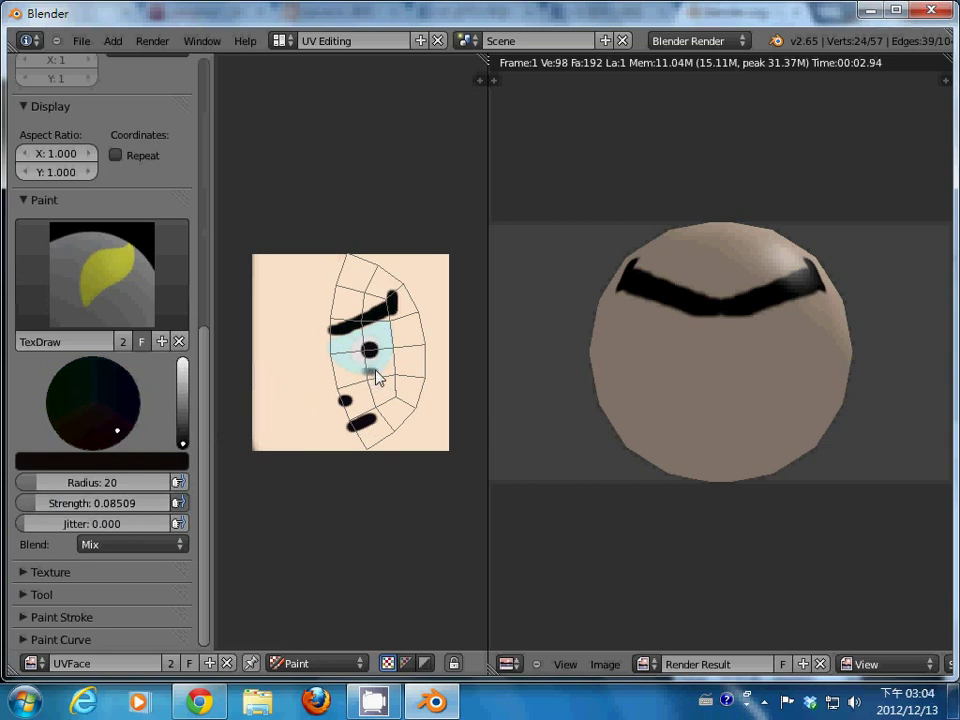
left_click_drag(370, 374, 384, 375)
left_click_drag(364, 369, 384, 372)
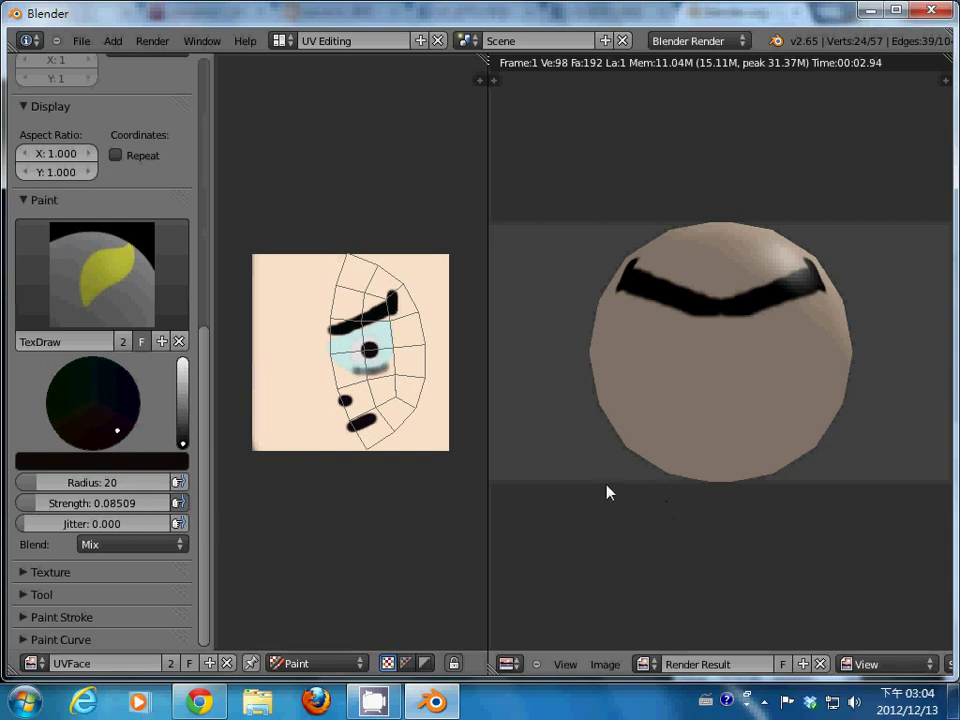
Render the painted face, then undo the mouth stroke and grey under-eye smear
key("F12")
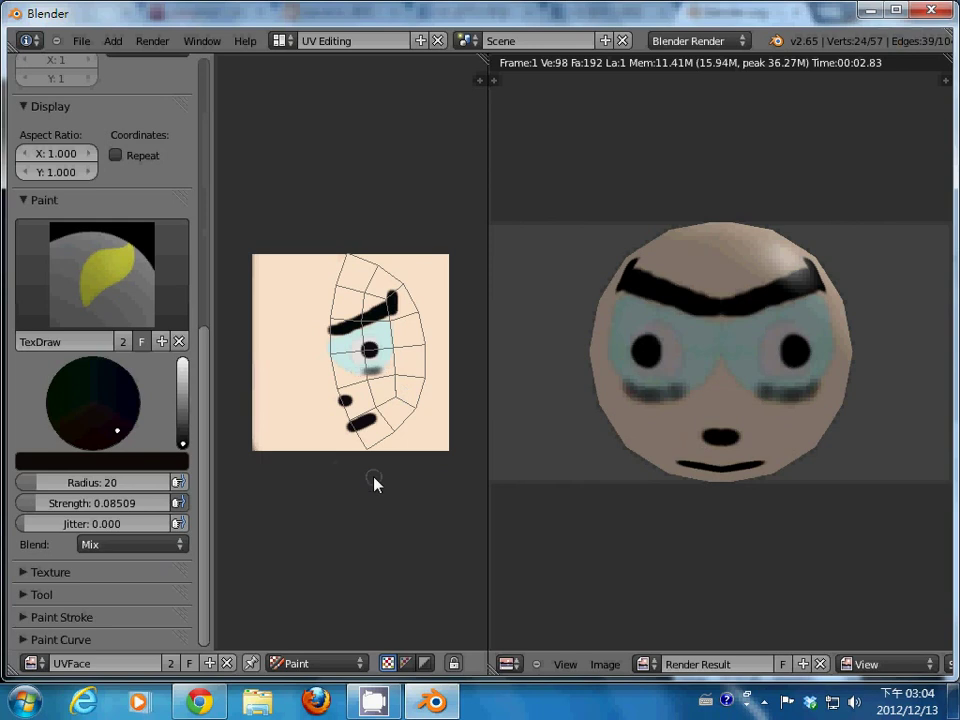
key("ctrl+z")
key("ctrl+z")
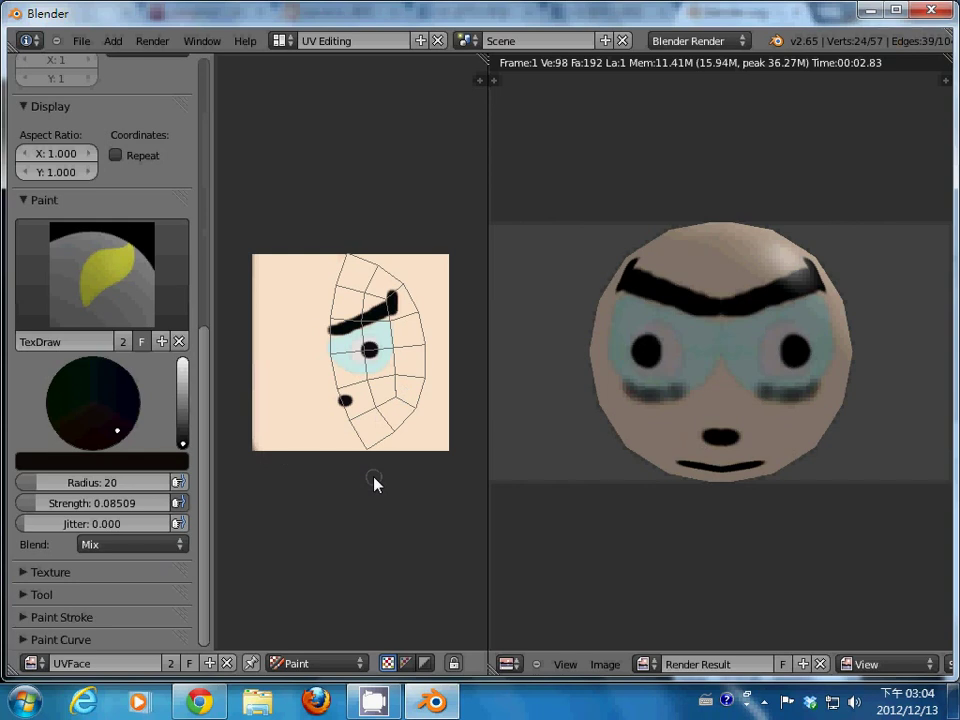
Repaint the nose dot and mouth at higher strength, then shade under the eye at about 0.35
key("ctrl+z")
left_click_drag(40, 510, 133, 514)
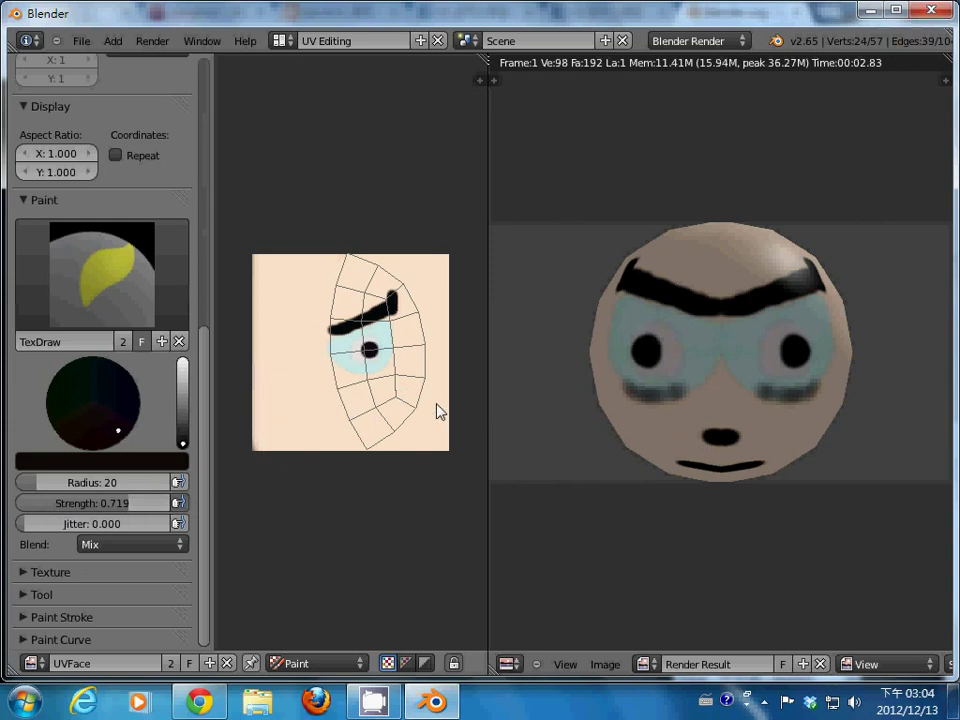
left_click(339, 390)
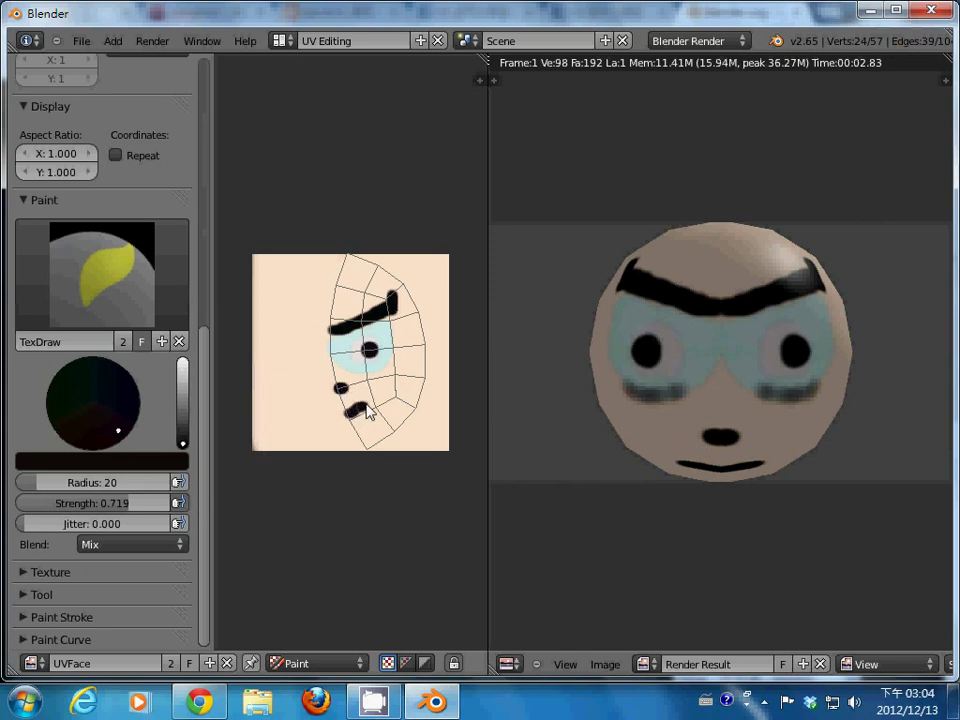
mouse_move(358, 413)
left_mouse_down()
mouse_move(379, 402)
mouse_move(373, 413)
left_mouse_up()
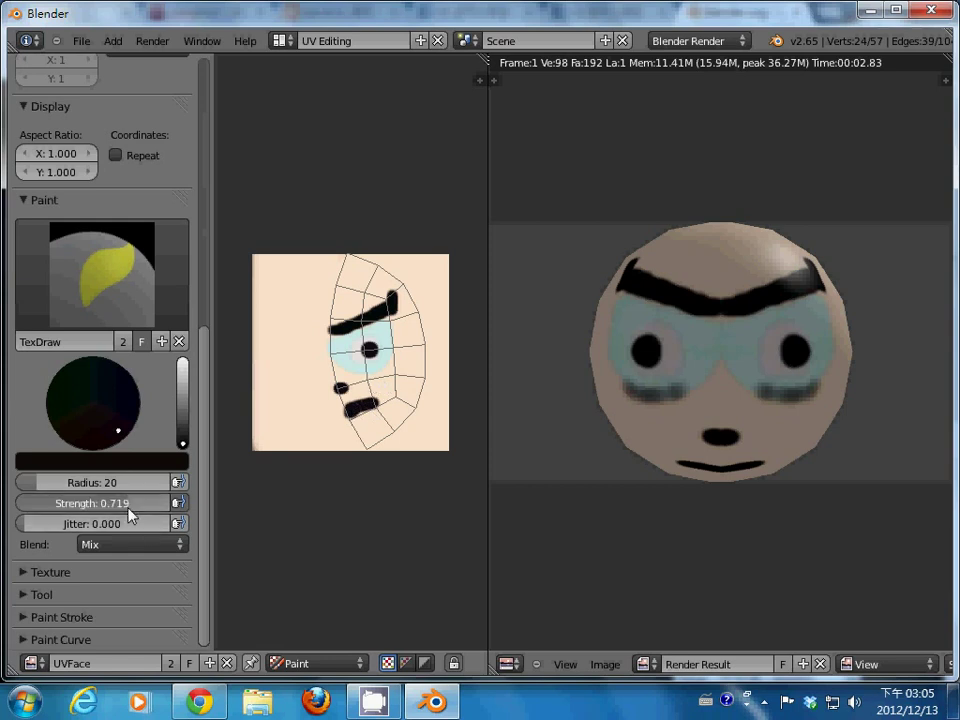
left_click_drag(130, 507, 31, 510)
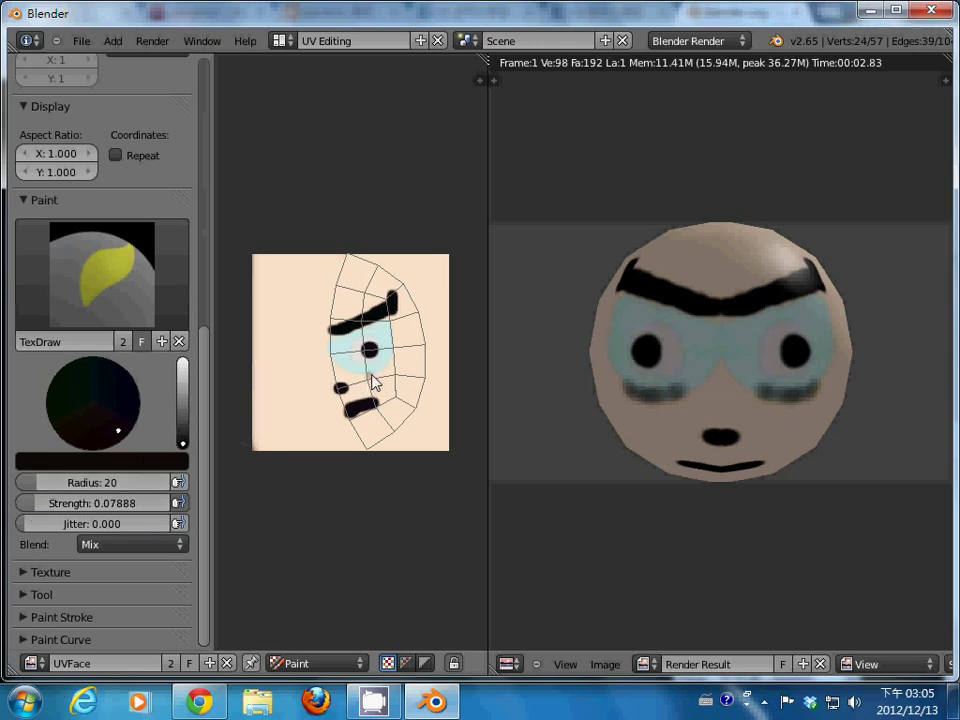
mouse_move(372, 381)
left_mouse_down()
mouse_move(388, 369)
mouse_move(362, 380)
left_mouse_up()
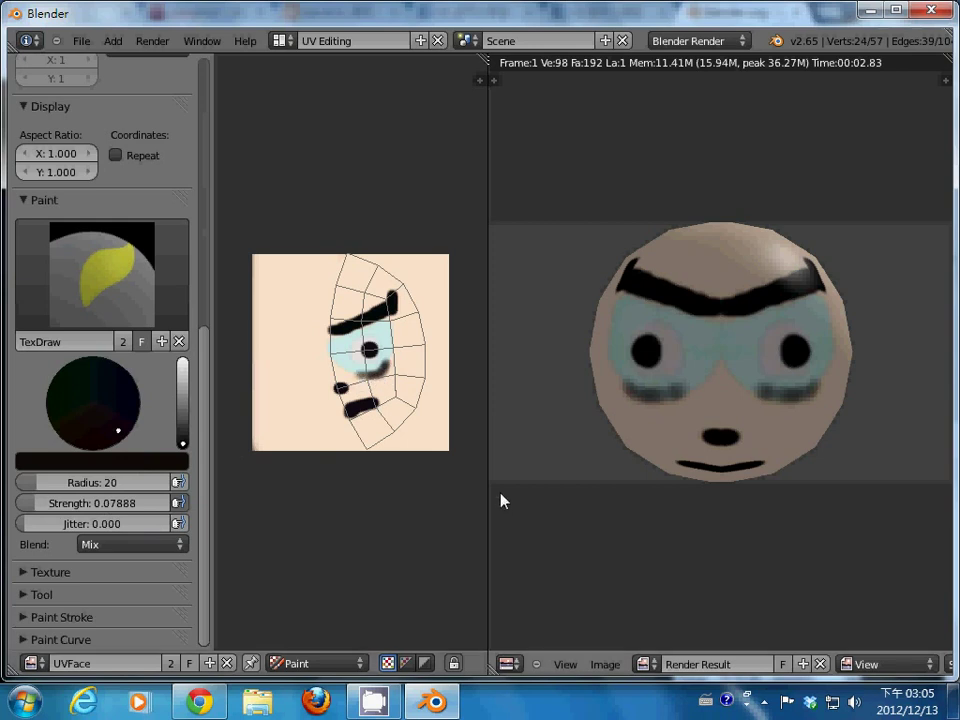
Render the updated face with its repainted mouth and under-eye shading
key("F12")
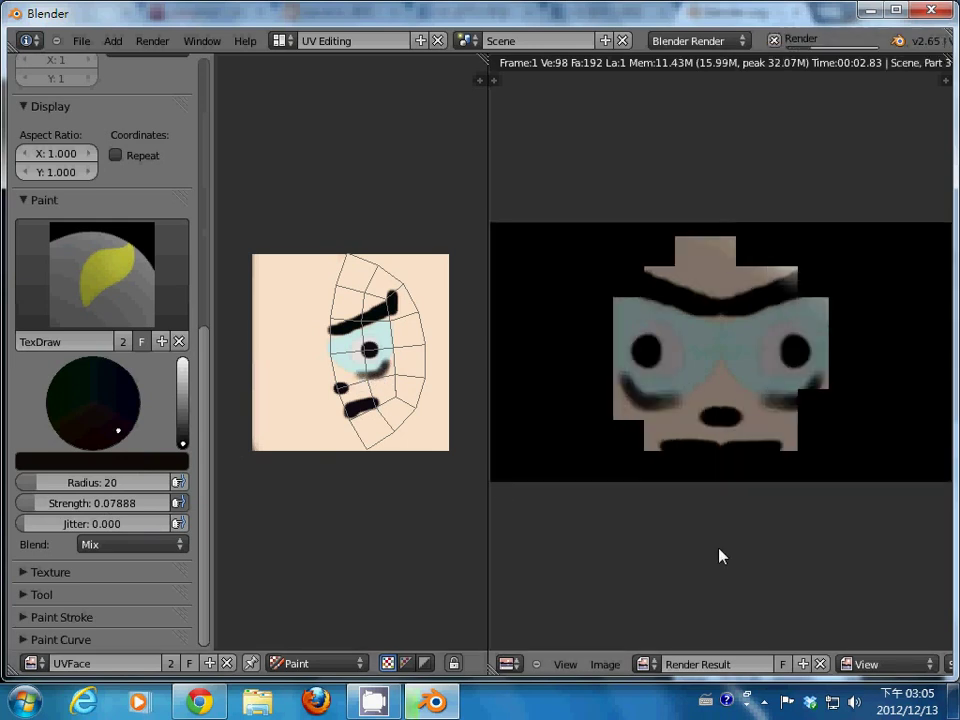